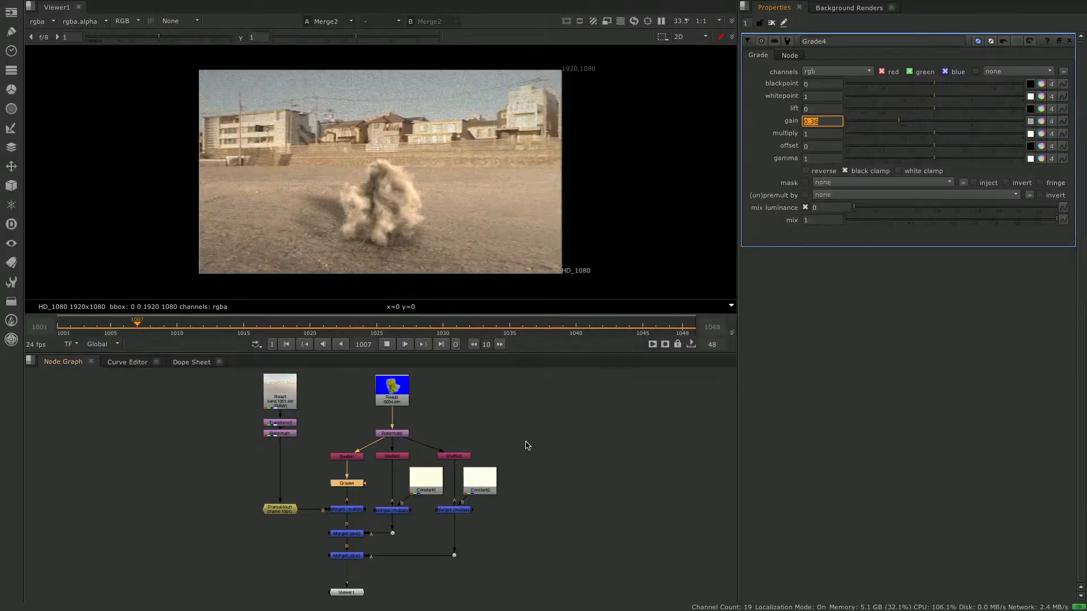
# - Stop playback and delete the old Shuffle, Grade, Constant and Merge nodes below the smoke render's Reformat node
pyautogui.click(391, 347)
pyautogui.moveTo(325, 421); pyautogui.dragTo(510, 593)
pyautogui.press('Delete')
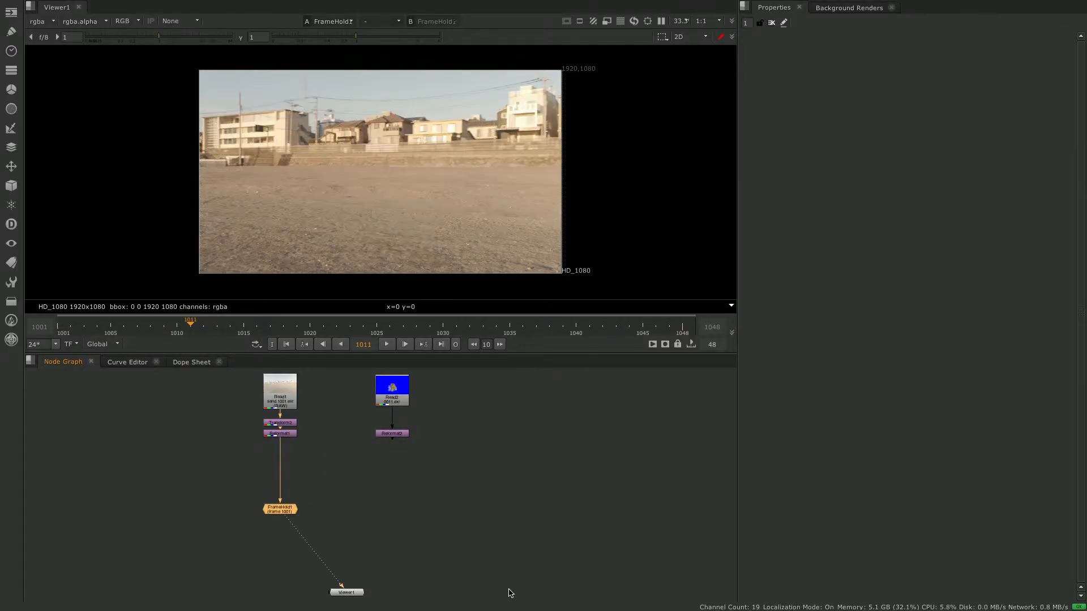
# - Compare the reformatted background plate with the reformatted smoke render in the viewer, playing through the smoke sequence
pyautogui.click(289, 434)
pyautogui.press('1')
pyautogui.click(399, 435)
pyautogui.press('1')
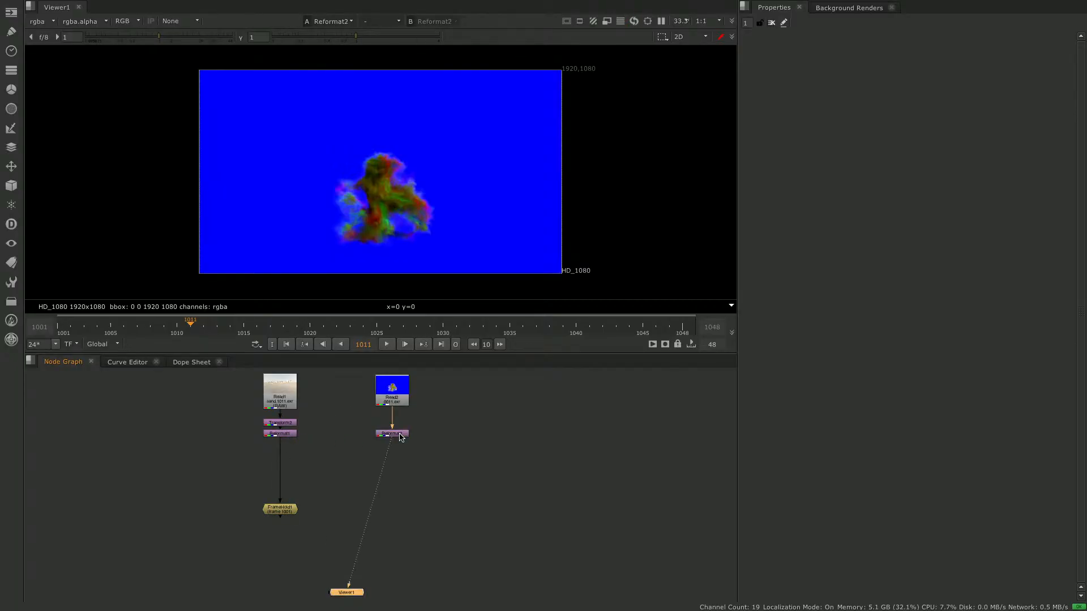
pyautogui.click(387, 346)
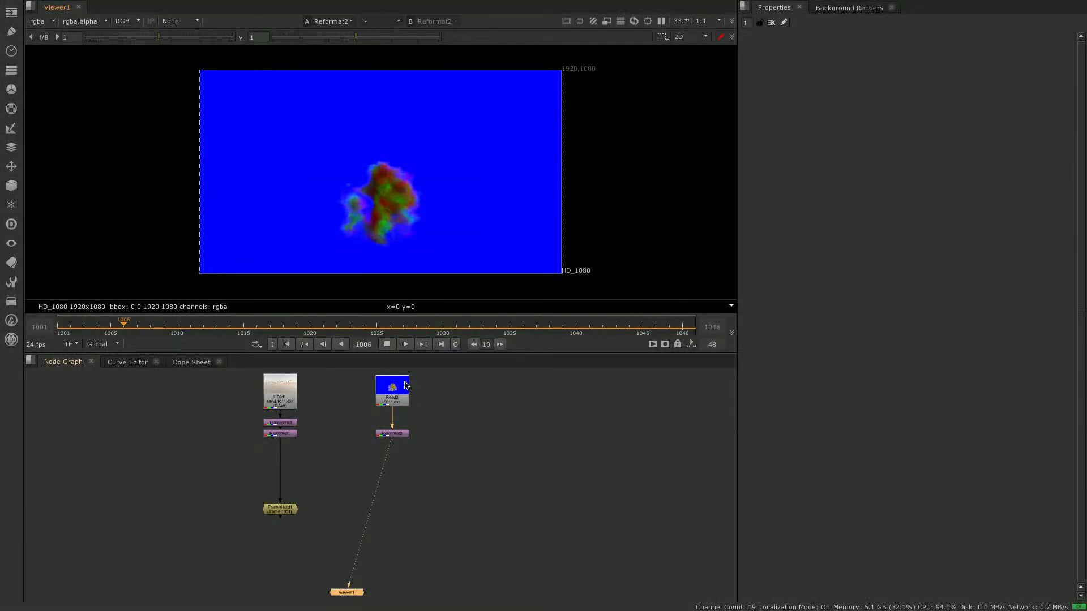
pyautogui.click(388, 345)
pyautogui.click(290, 435)
pyautogui.press('1')
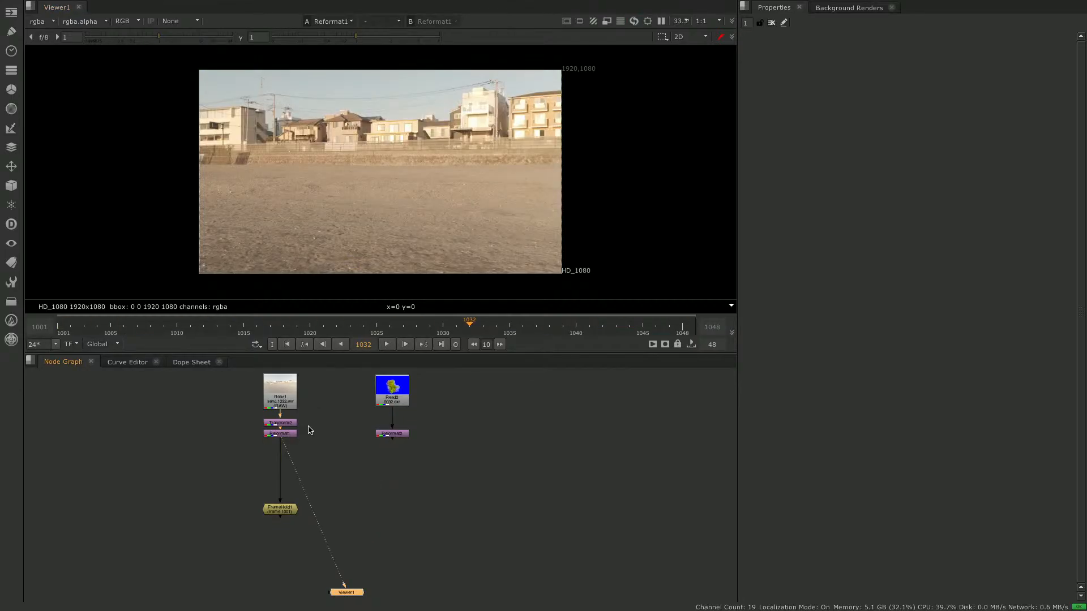
pyautogui.click(420, 481)
pyautogui.click(400, 434)
pyautogui.press('1')
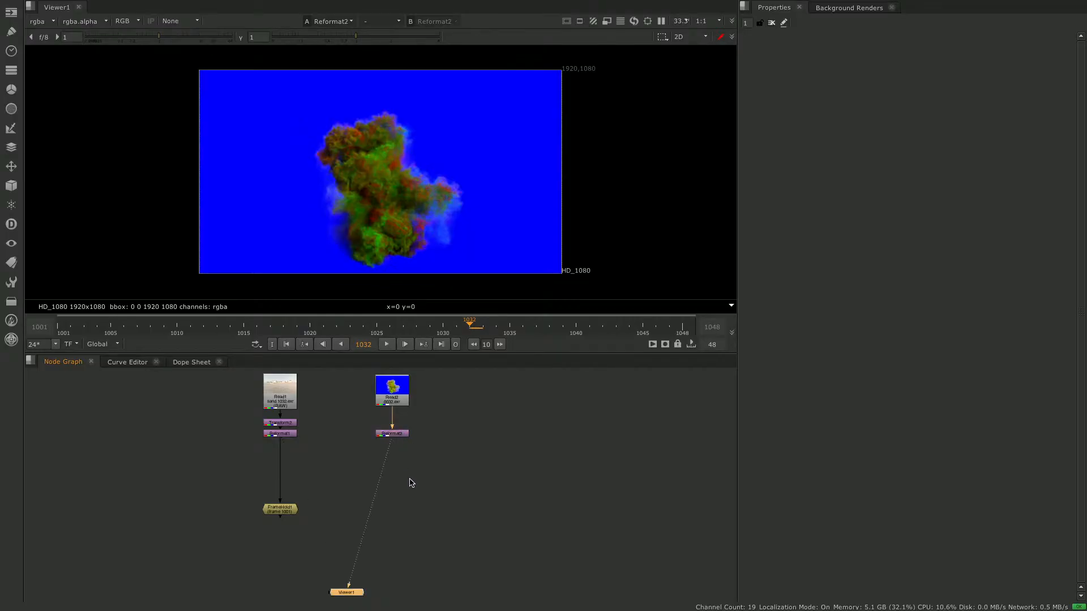
# - Add a Shuffle node and connect it below the smoke render's Reformat node
pyautogui.click(411, 472)
pyautogui.press('Tab')
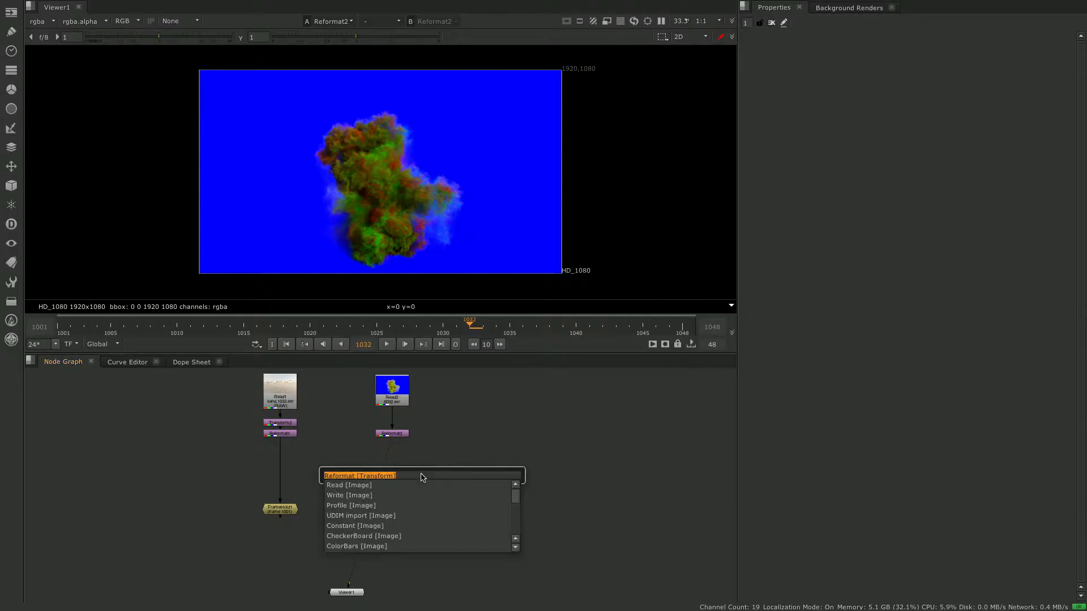
pyautogui.write('shuf')
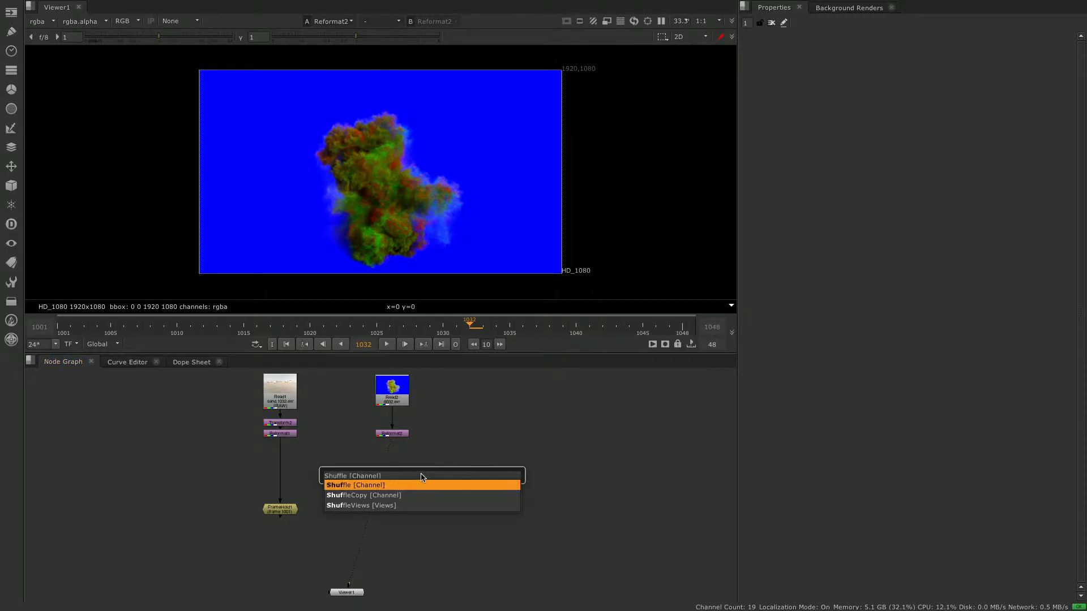
pyautogui.press('Return')
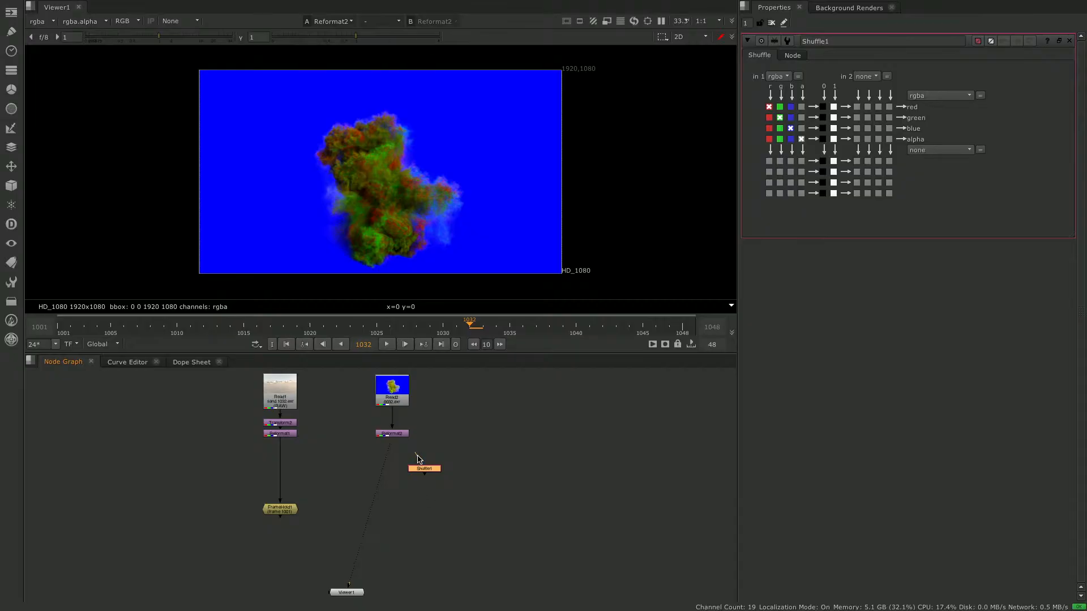
pyautogui.moveTo(425, 472); pyautogui.dragTo(366, 461)
# - Route the blue input channel to the Shuffle's red, green, blue and alpha outputs and view the result
pyautogui.click(791, 107)
pyautogui.click(791, 117)
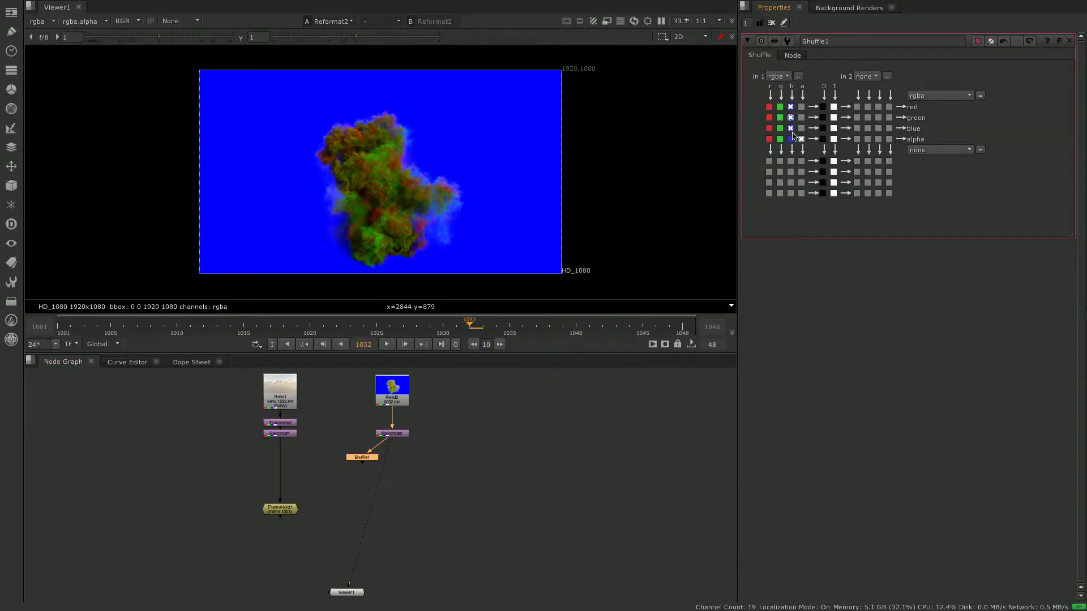
pyautogui.click(792, 140)
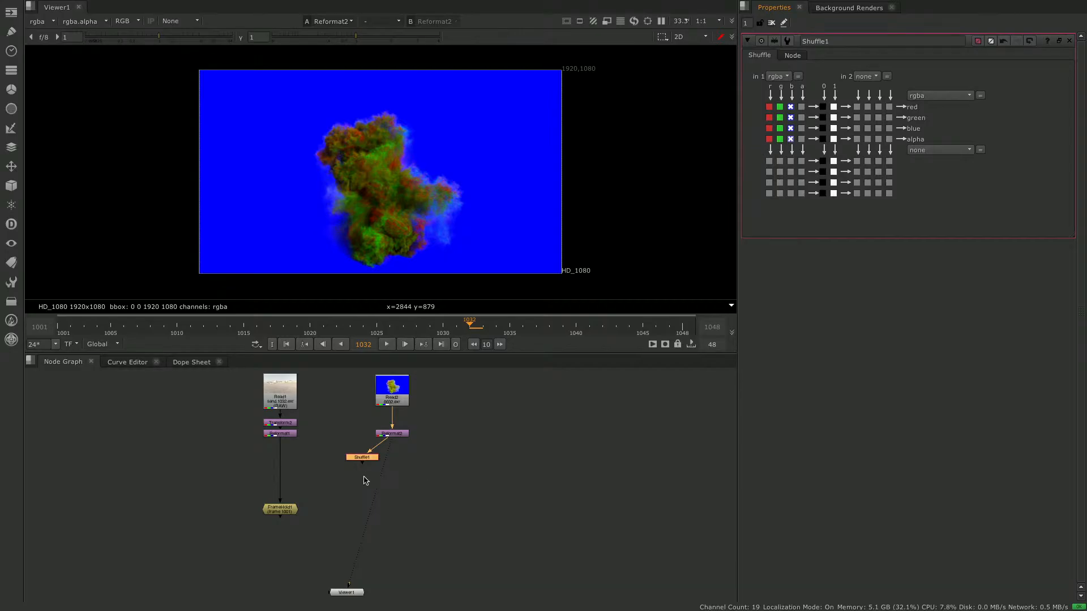
pyautogui.click(335, 485)
pyautogui.click(371, 458)
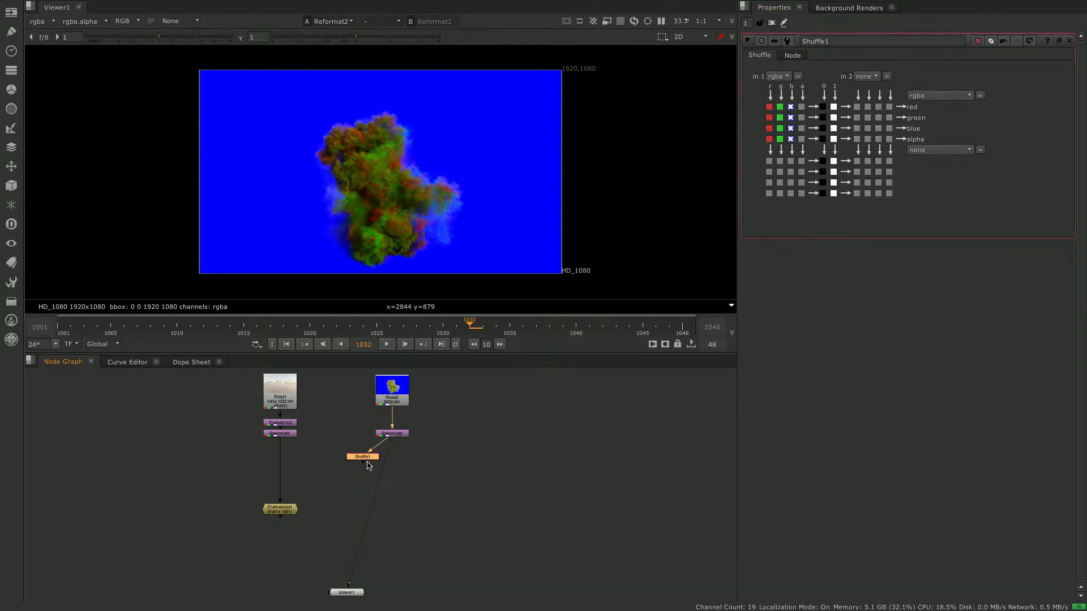
pyautogui.press('1')
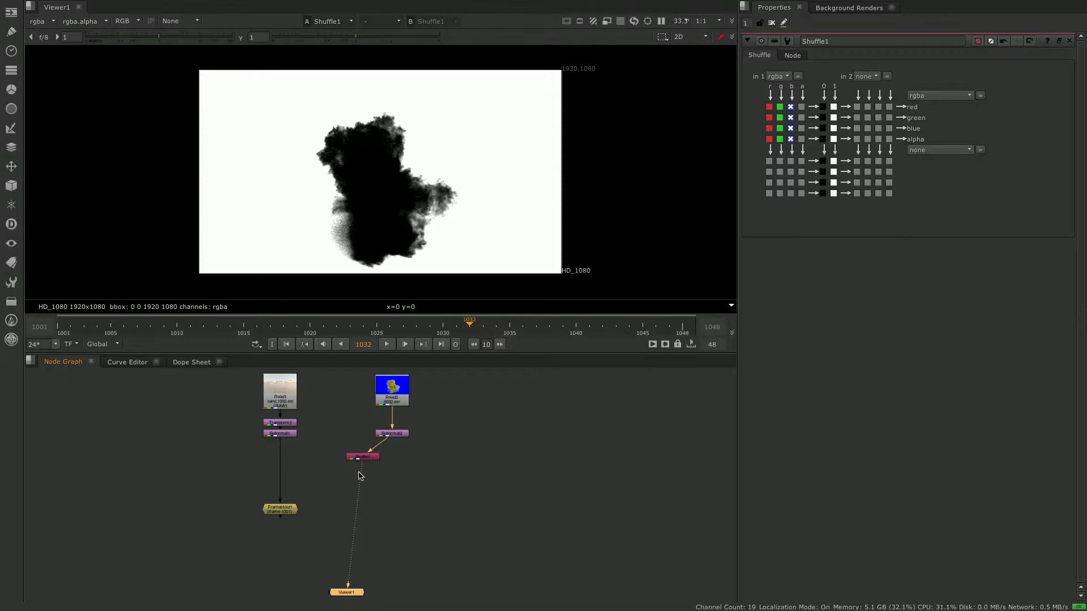
# - Add a Merge node joining the background's FrameHold with the blue-channel Shuffle, and align it beneath the Shuffle
pyautogui.click(340, 490)
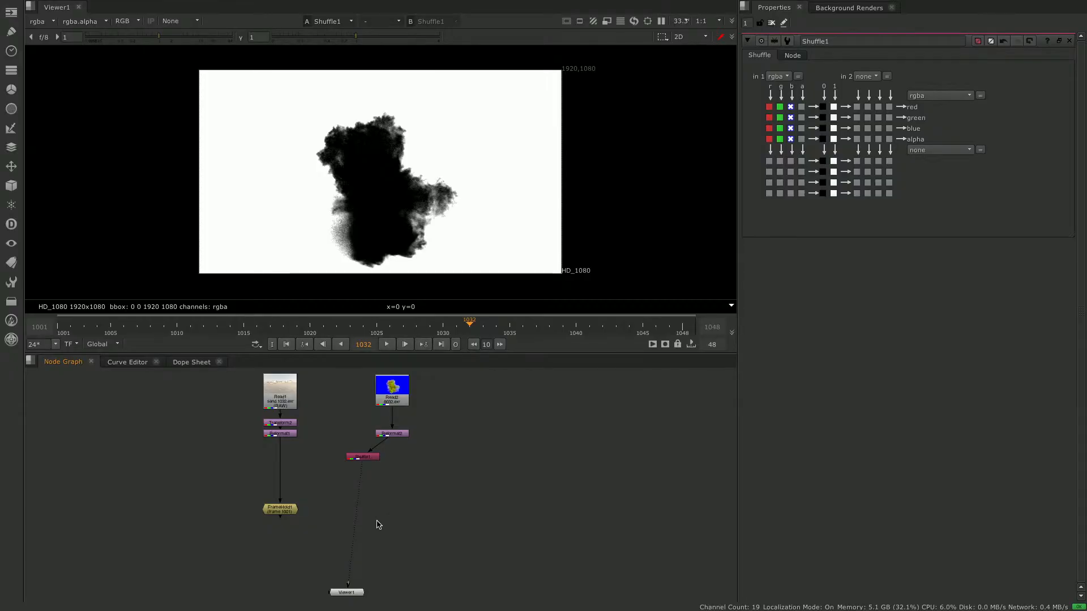
pyautogui.press('Tab')
pyautogui.write('merge')
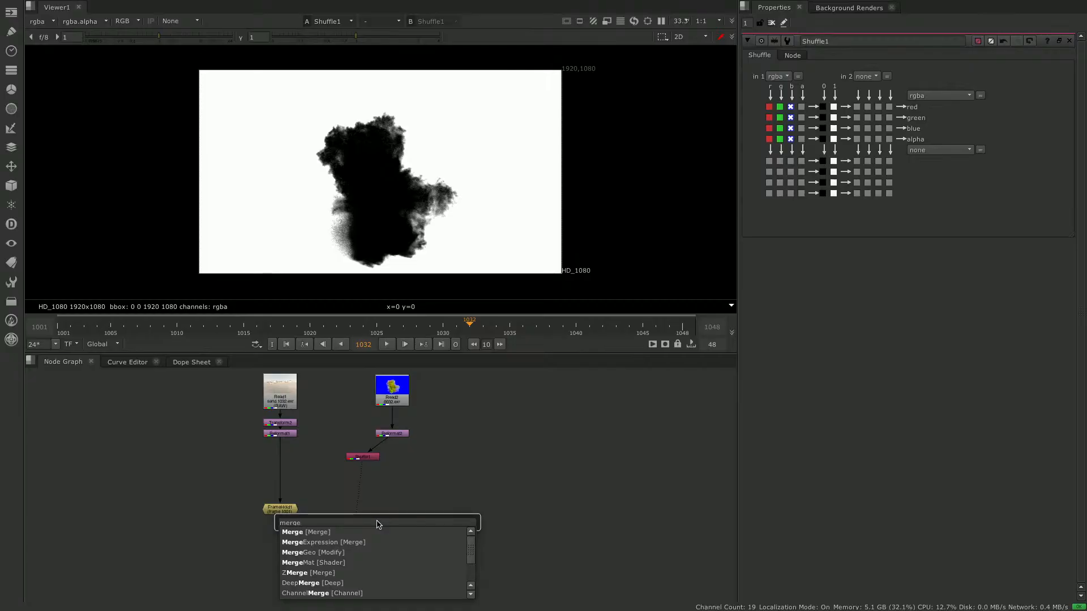
pyautogui.press('Return')
pyautogui.moveTo(396, 521); pyautogui.dragTo(280, 509)
pyautogui.moveTo(371, 505); pyautogui.dragTo(363, 457)
pyautogui.moveTo(378, 520); pyautogui.dragTo(366, 514)
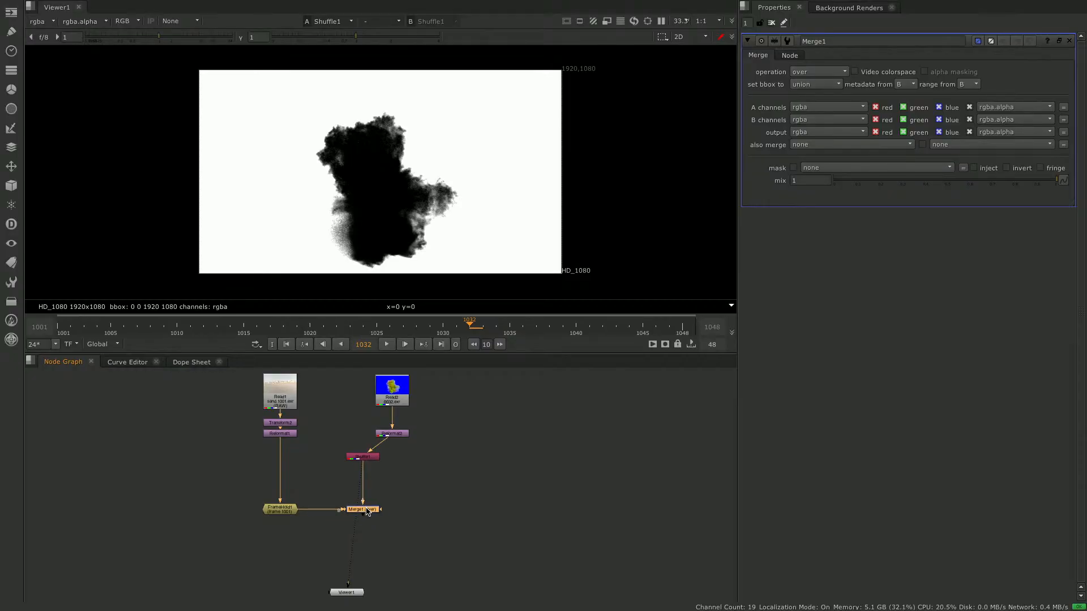
# - Set the Merge operation to multiply and view its output
pyautogui.click(825, 75)
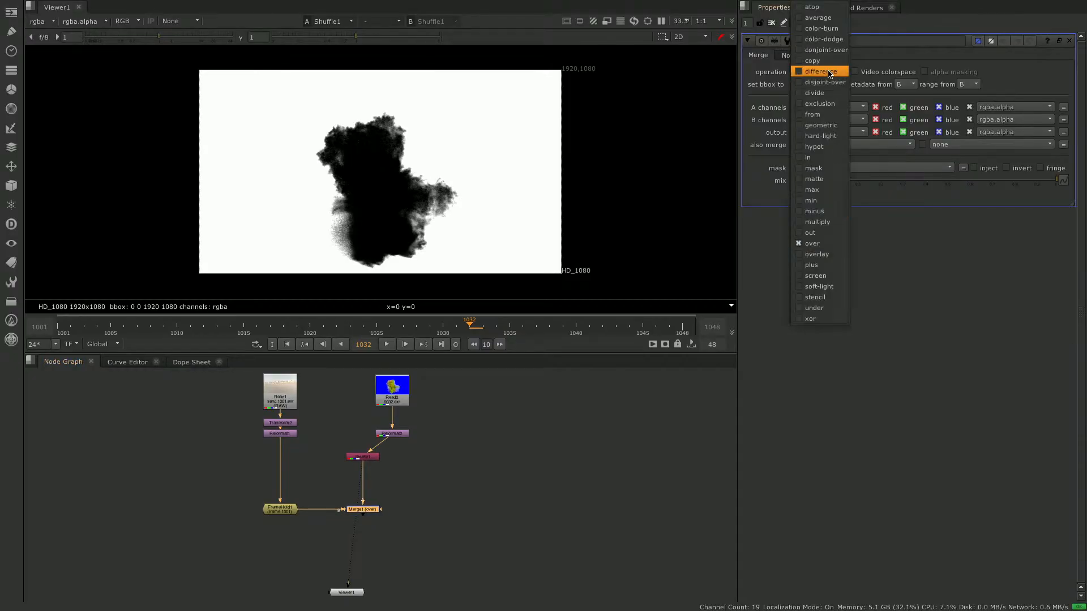
pyautogui.click(820, 223)
pyautogui.click(374, 513)
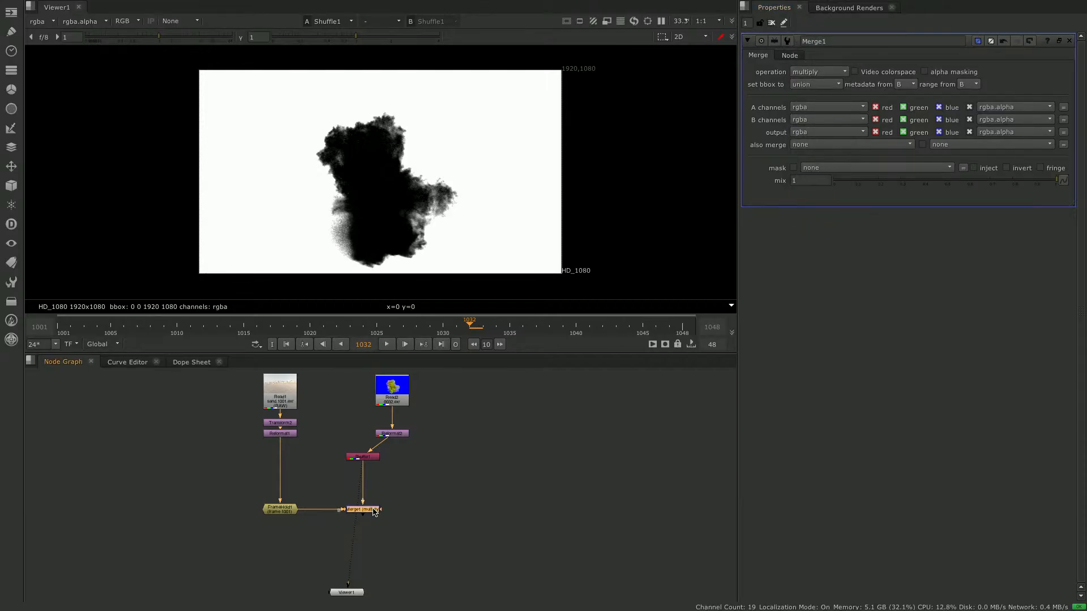
pyautogui.press('1')
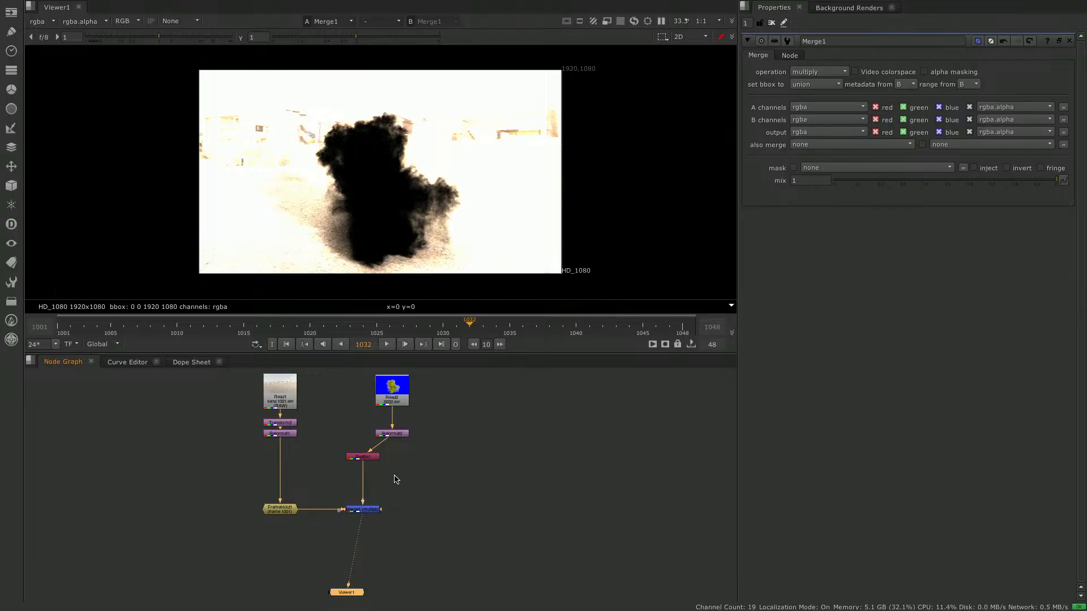
# - Insert a Grade node between the blue-channel Shuffle and the multiply Merge
pyautogui.click(411, 482)
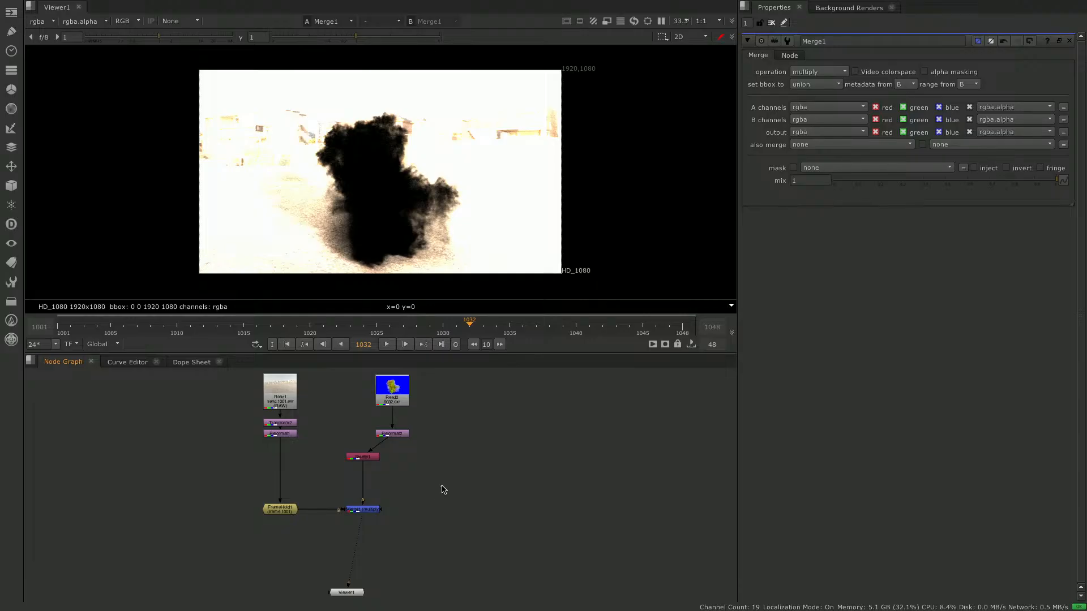
pyautogui.press('Tab')
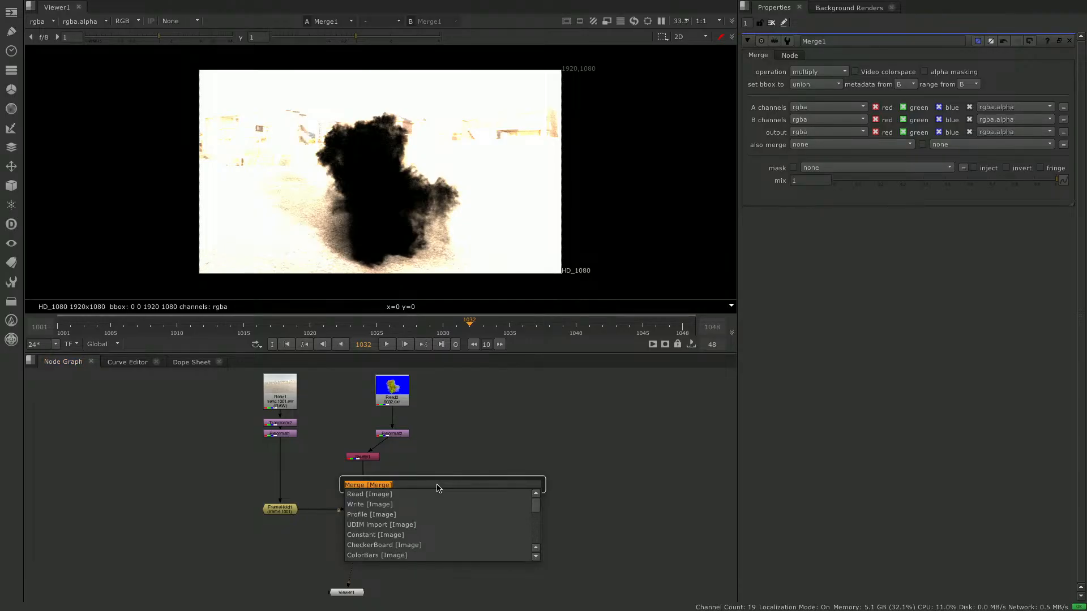
pyautogui.write('grade')
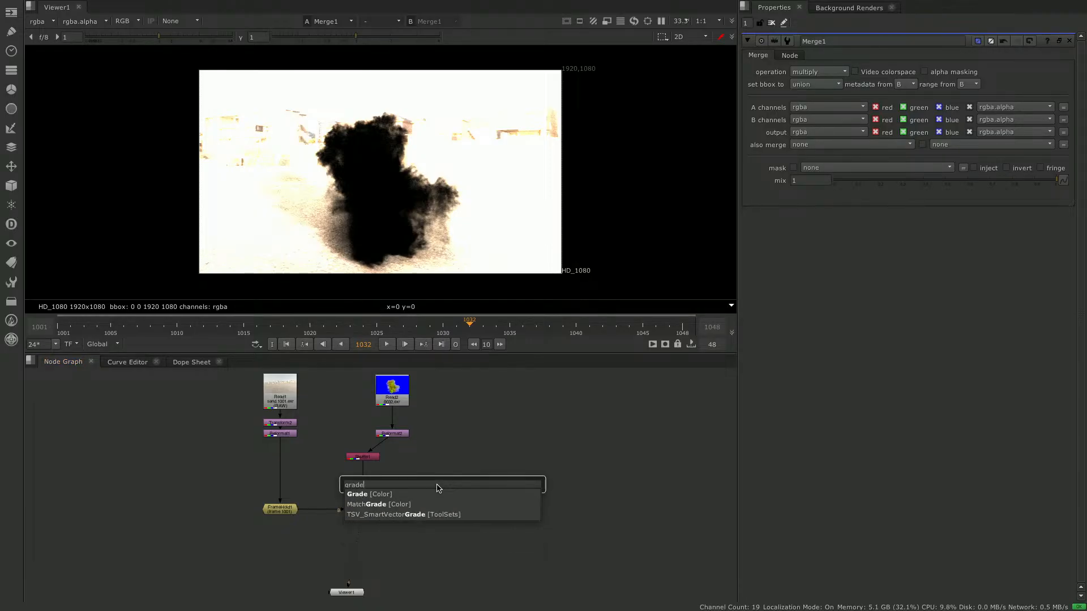
pyautogui.press('Return')
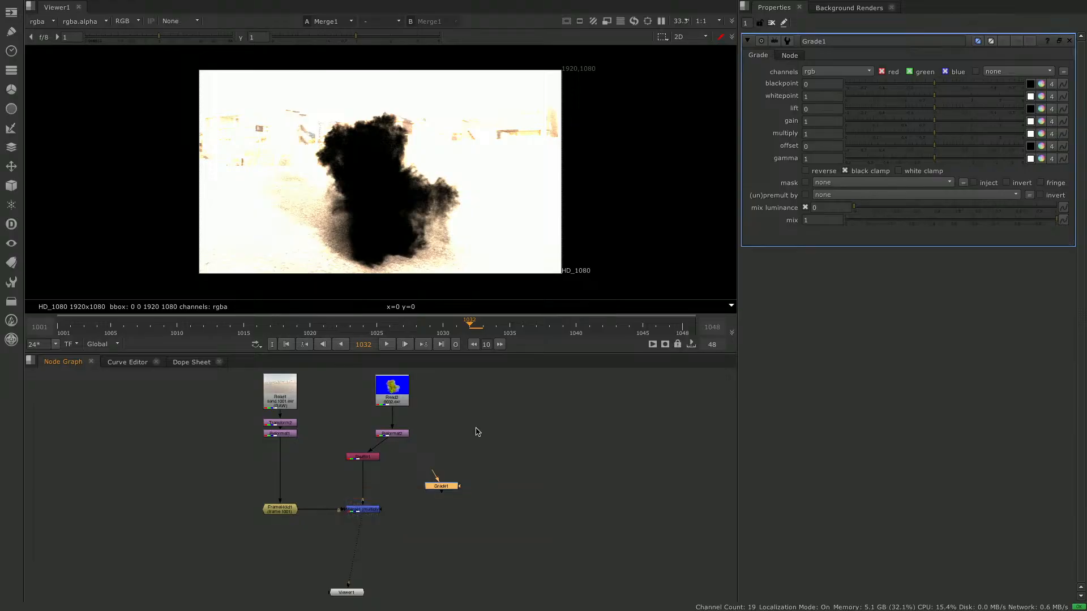
pyautogui.moveTo(447, 492); pyautogui.dragTo(371, 483)
# - Lower the Grade's gain to 0.35 and play back the darkened composite
pyautogui.moveTo(937, 125); pyautogui.dragTo(899, 127)
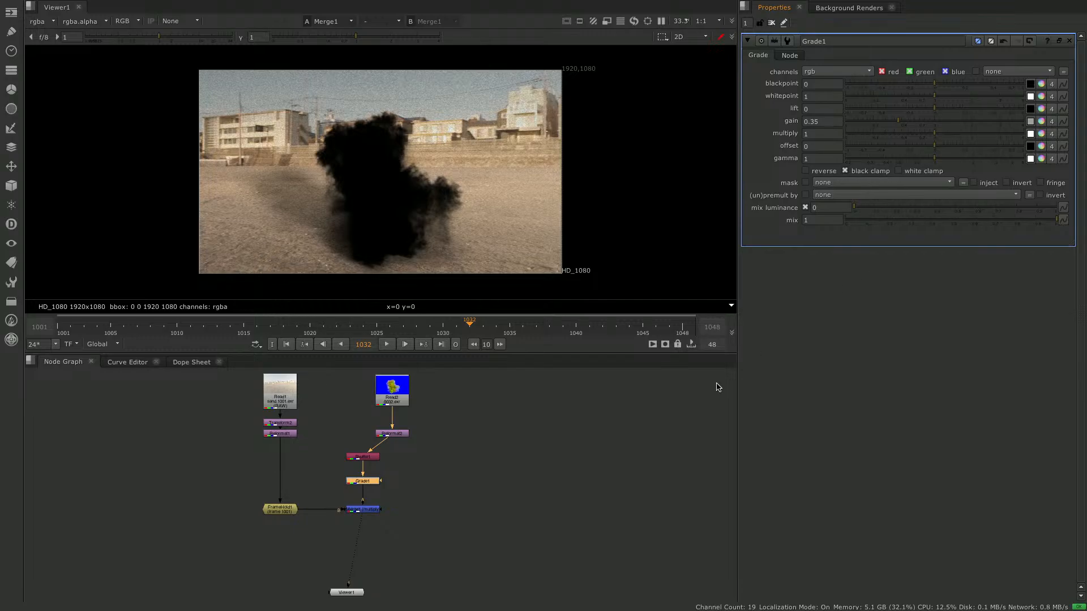
pyautogui.click(387, 346)
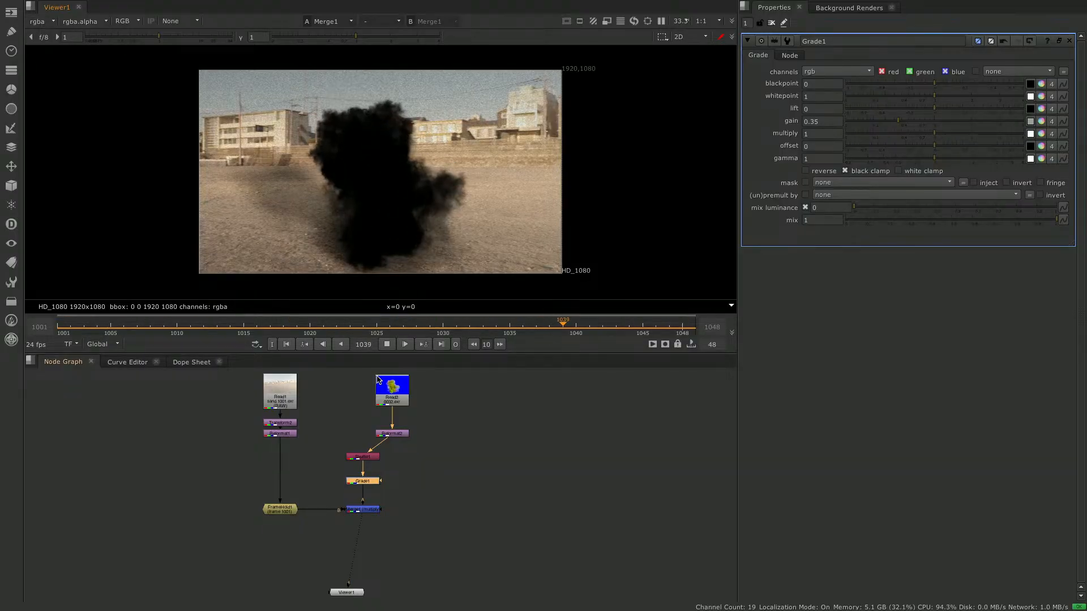
pyautogui.click(387, 345)
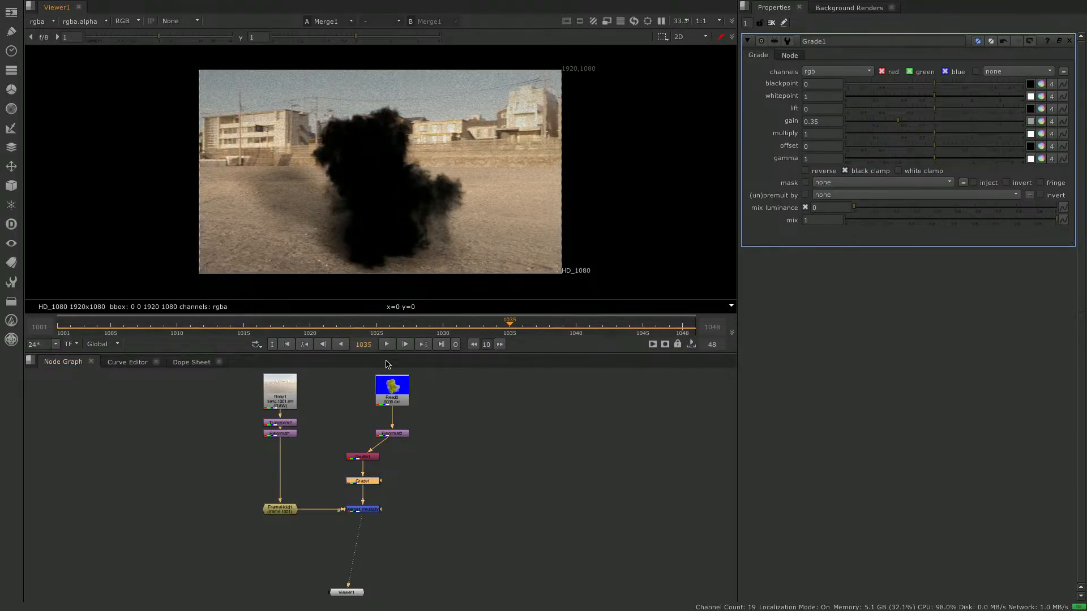
# - Add a second Shuffle node beside the first, connected to the smoke render's Reformat node
pyautogui.click(492, 437)
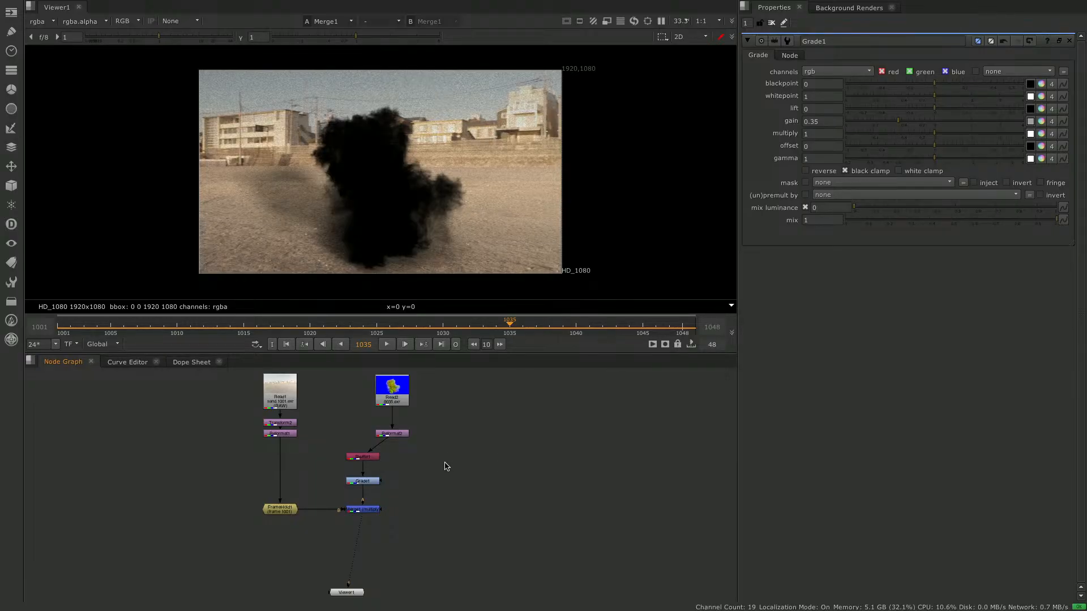
pyautogui.press('Tab')
pyautogui.write('shuff')
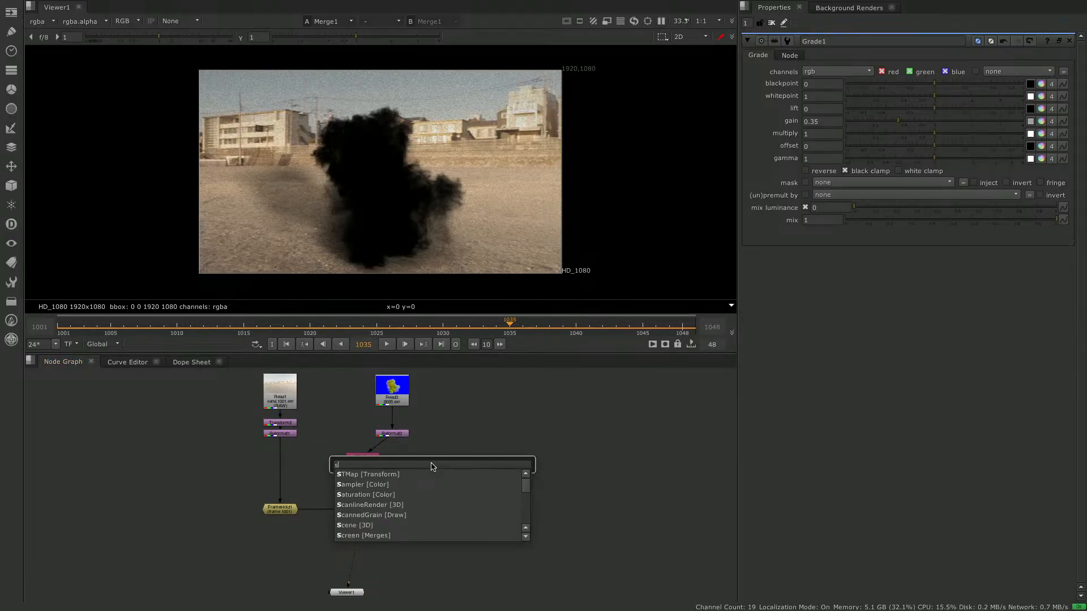
pyautogui.press('Return')
pyautogui.moveTo(445, 465); pyautogui.dragTo(415, 461)
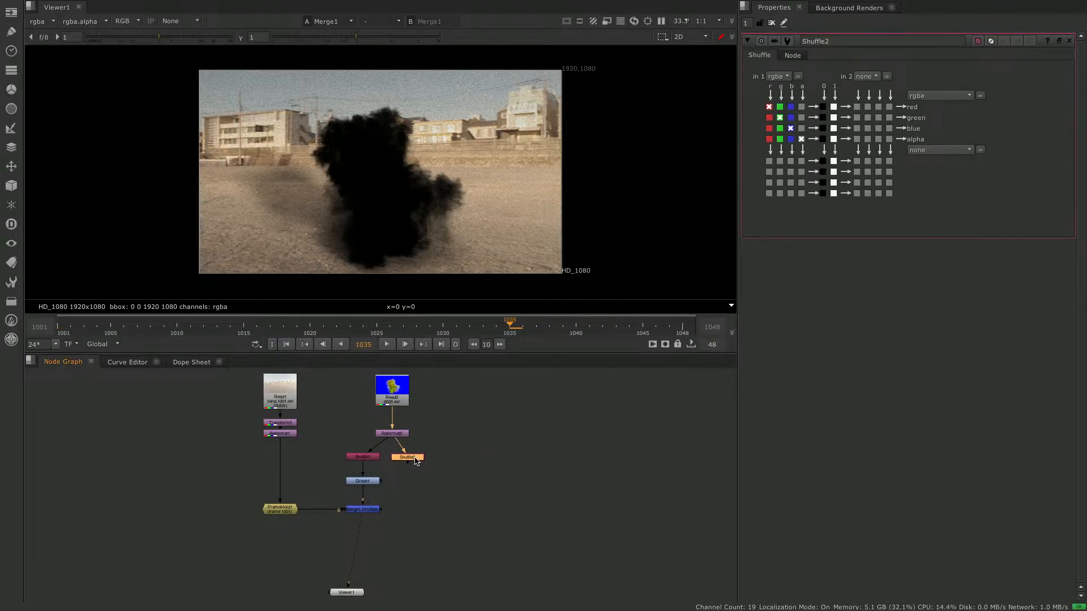
# - Route the red input channel to all four outputs of the second Shuffle and play back the resulting light pass
pyautogui.click(769, 118)
pyautogui.click(769, 139)
pyautogui.press('1')
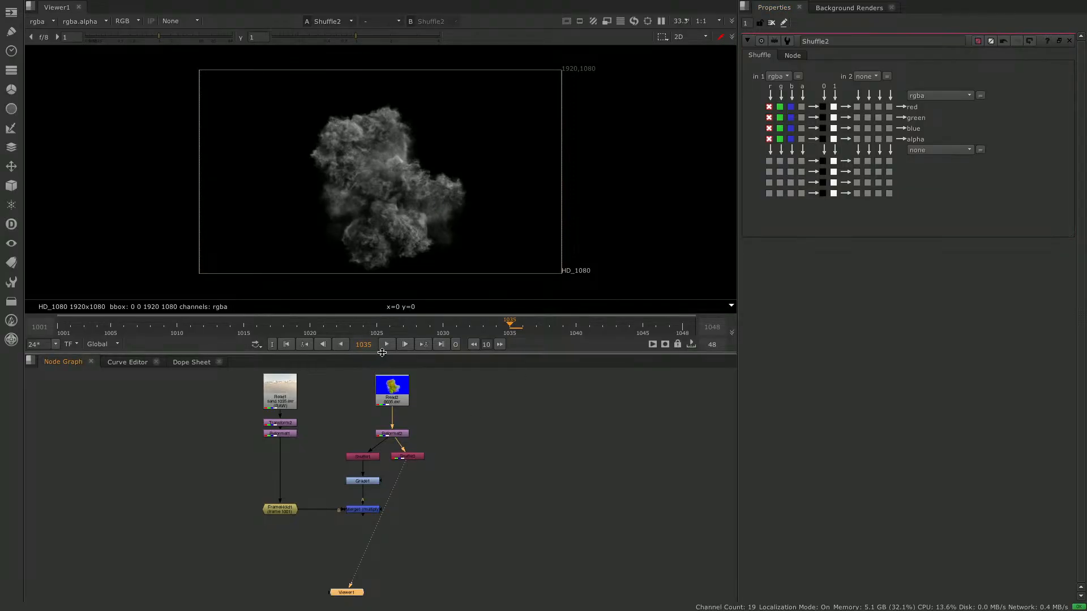
pyautogui.click(387, 344)
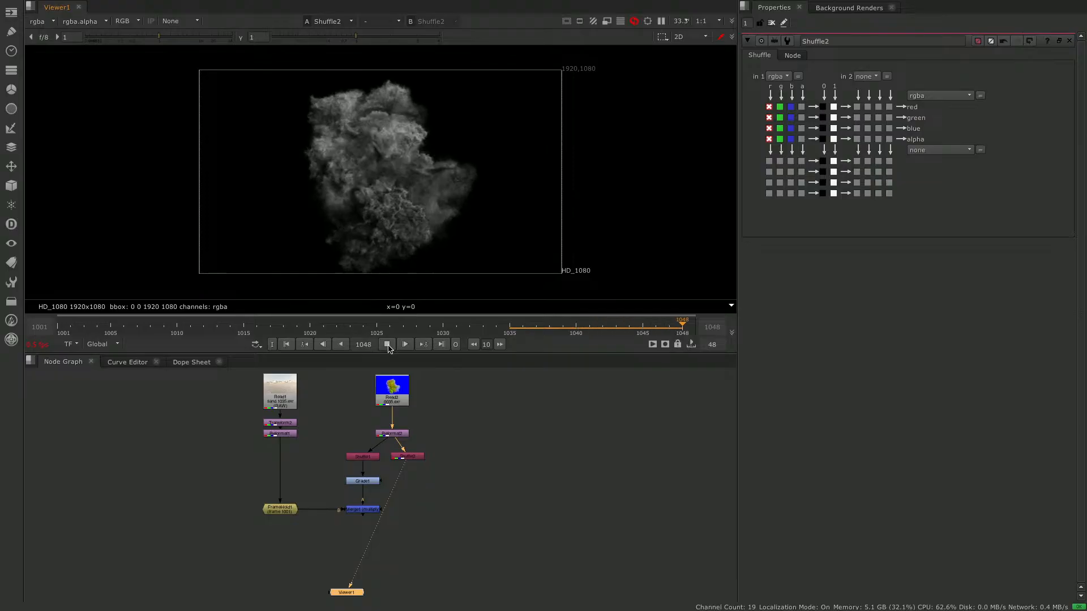
pyautogui.click(387, 344)
# - Add a second Merge node below the multiply Merge, combining its output with the red-channel Shuffle
pyautogui.click(425, 513)
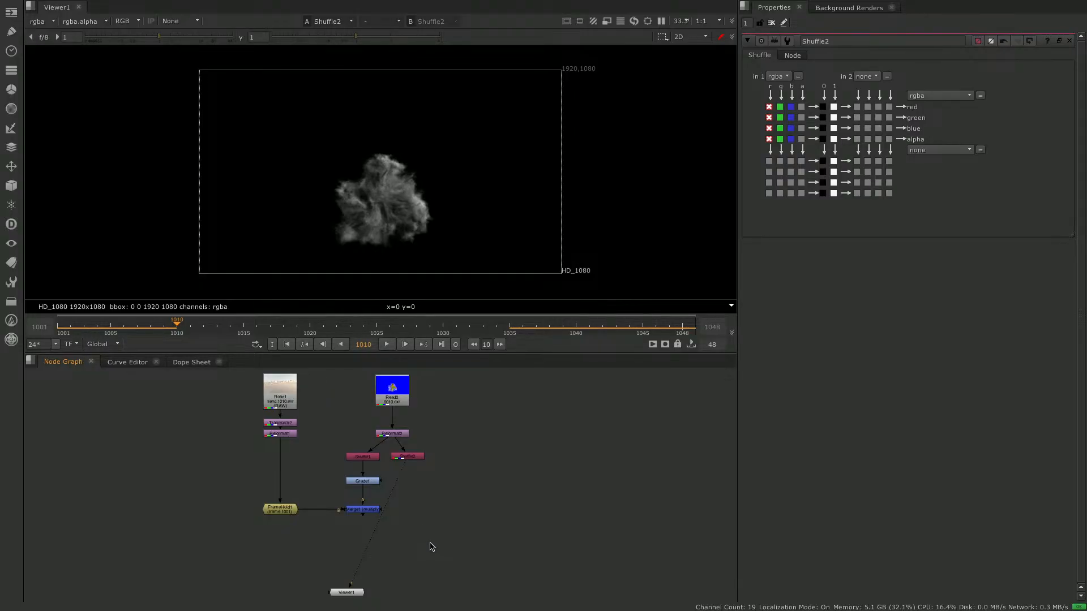
pyautogui.press('m')
pyautogui.moveTo(426, 542); pyautogui.dragTo(398, 543)
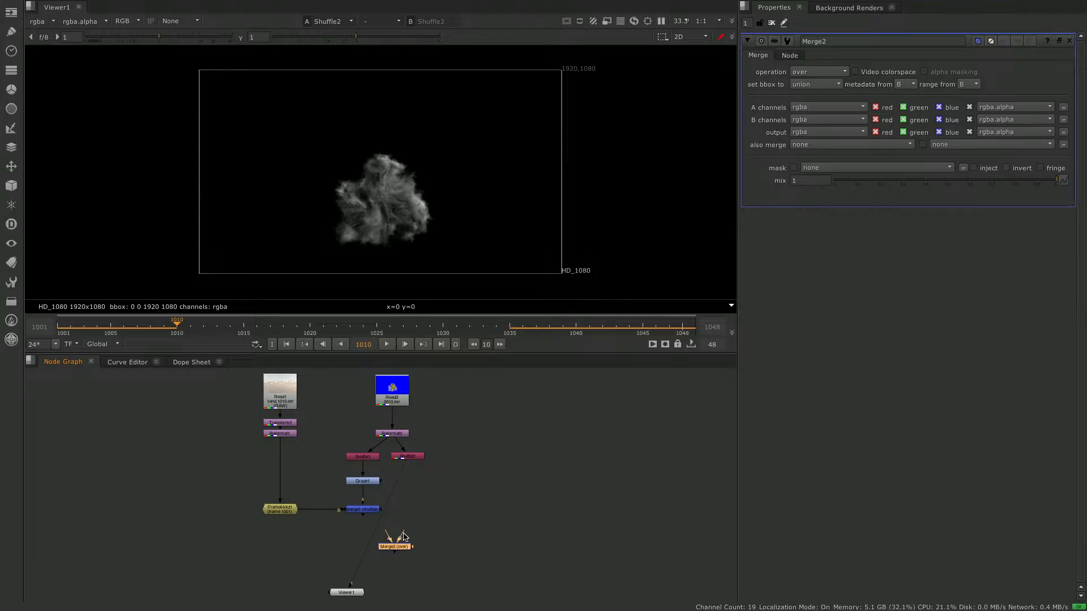
pyautogui.moveTo(388, 542)
pyautogui.mouseDown()
pyautogui.moveTo(414, 513)
pyautogui.moveTo(414, 461)
pyautogui.moveTo(374, 538)
pyautogui.mouseUp()
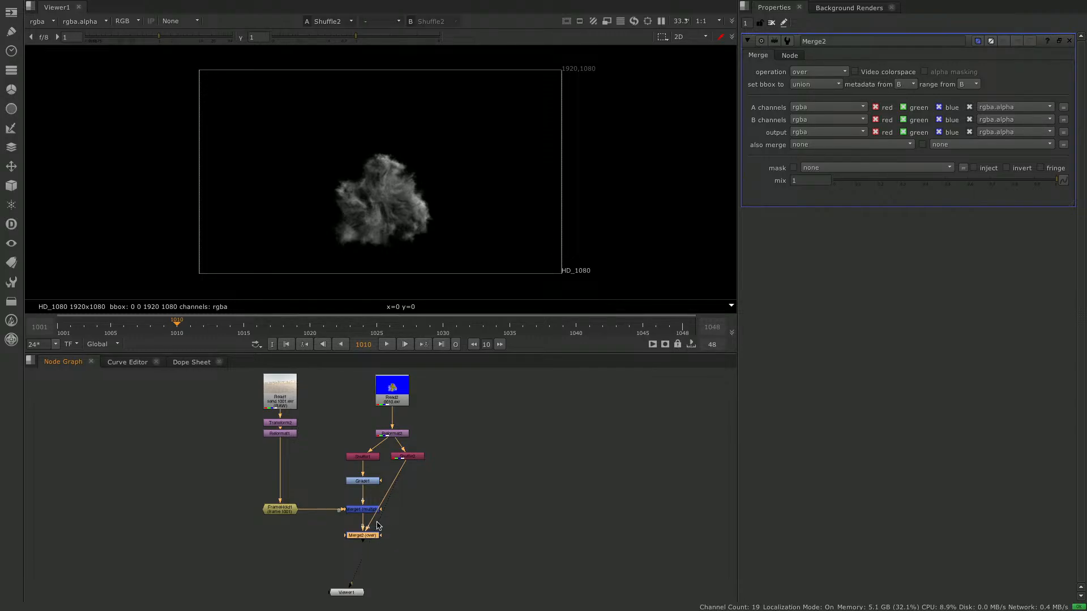
# - Set the second Merge's operation to plus and view the combined result
pyautogui.click(827, 71)
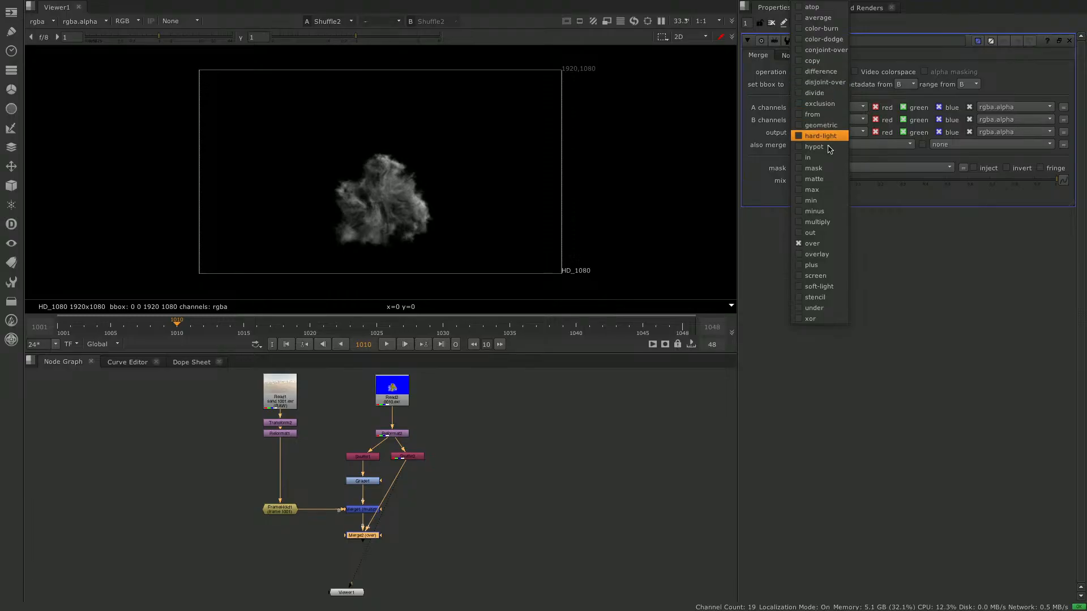
pyautogui.click(822, 266)
pyautogui.click(360, 533)
pyautogui.press('1')
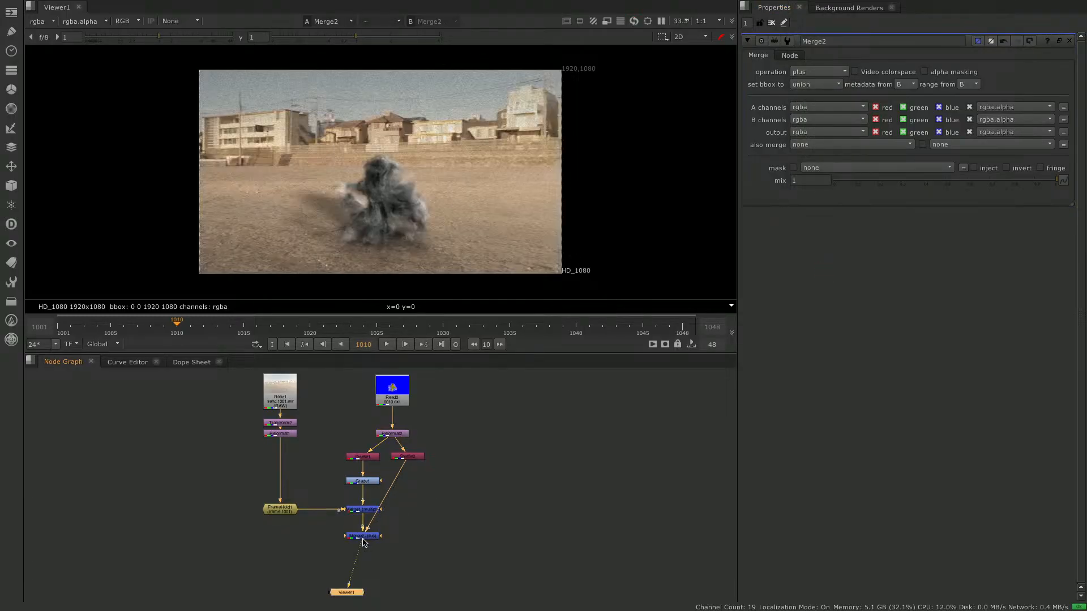
# - Play back the combined smoke composite and stop at frame 1030
pyautogui.press('l')
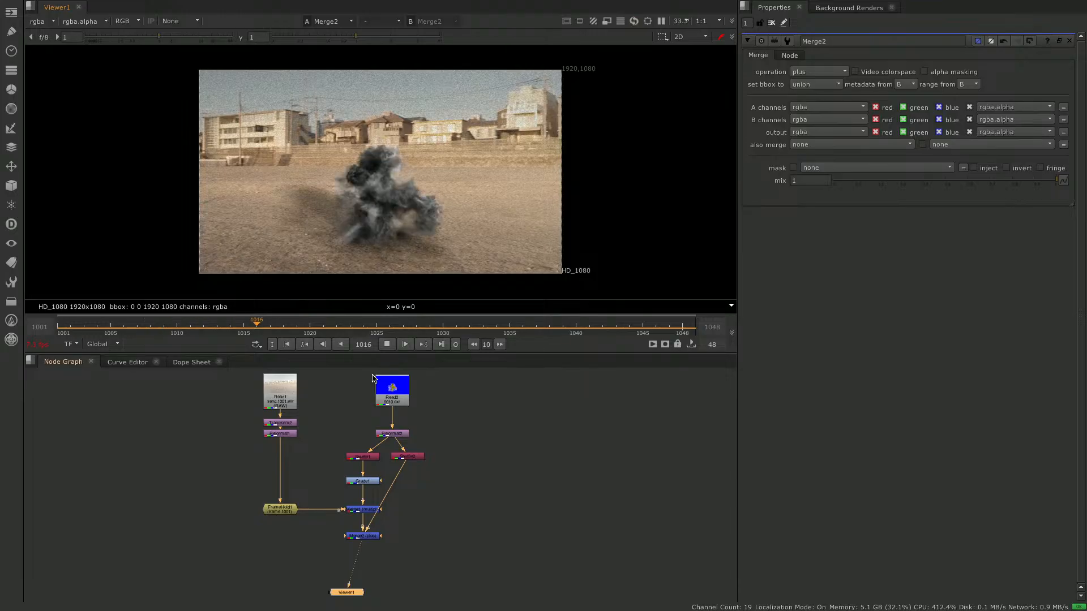
pyautogui.click(388, 345)
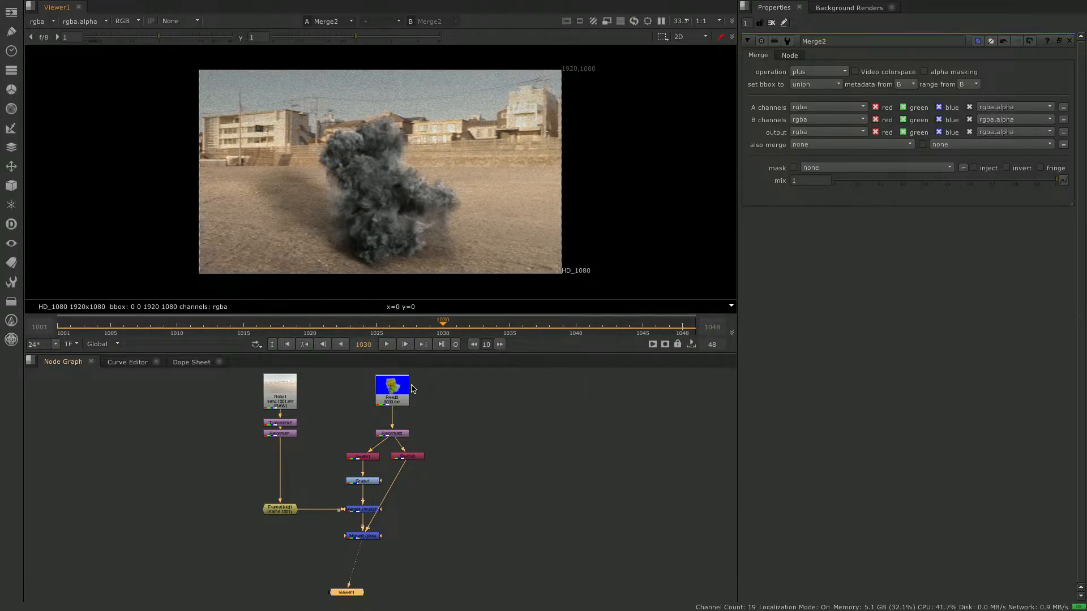
# - Add a Constant node just below and beside the red-channel Shuffle
pyautogui.click(455, 494)
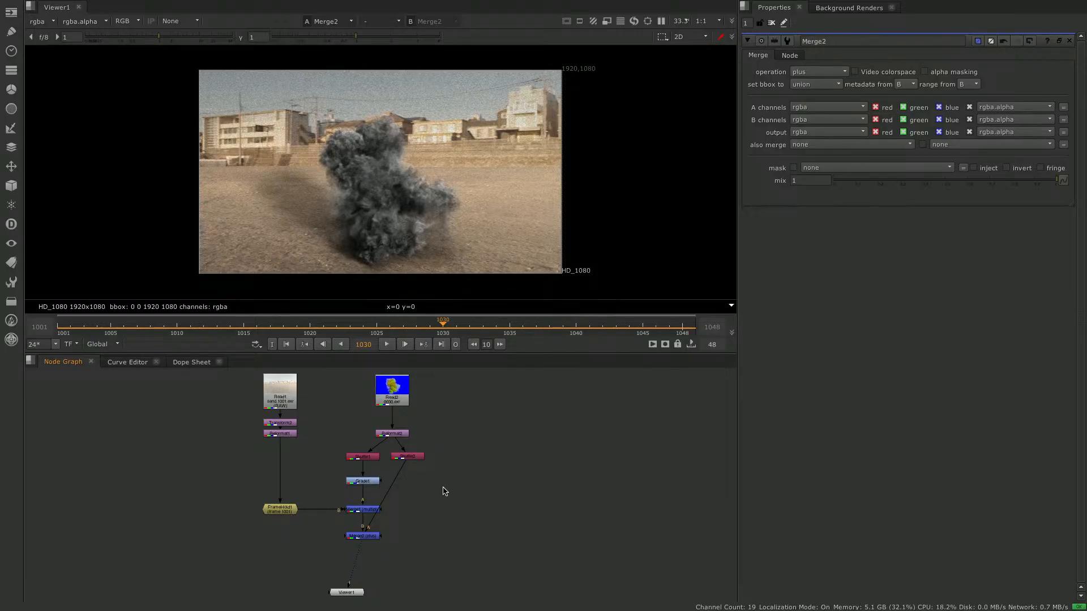
pyautogui.press('Tab')
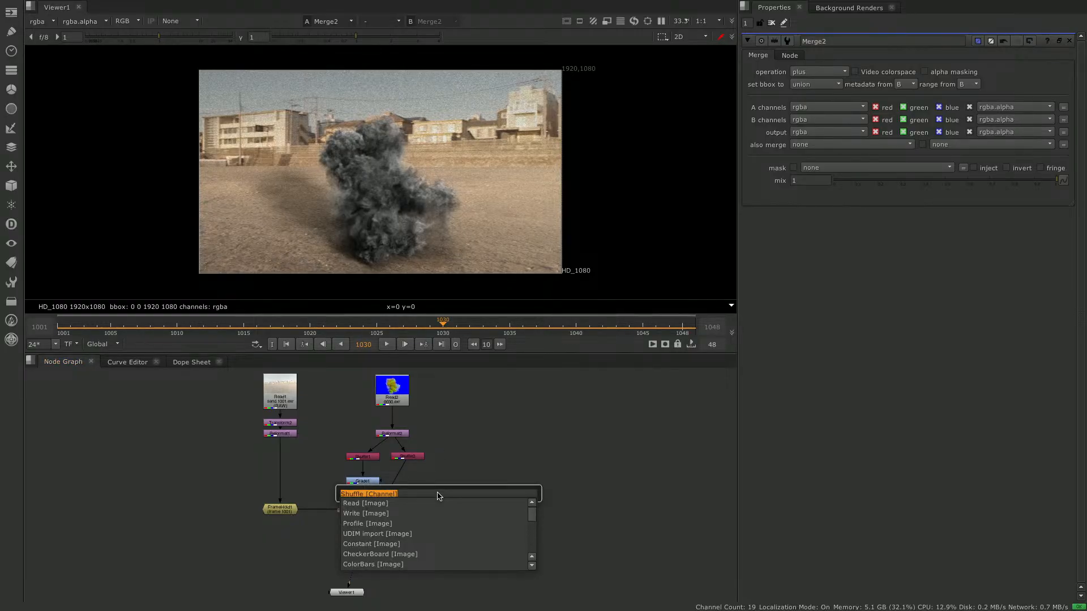
pyautogui.write('consta')
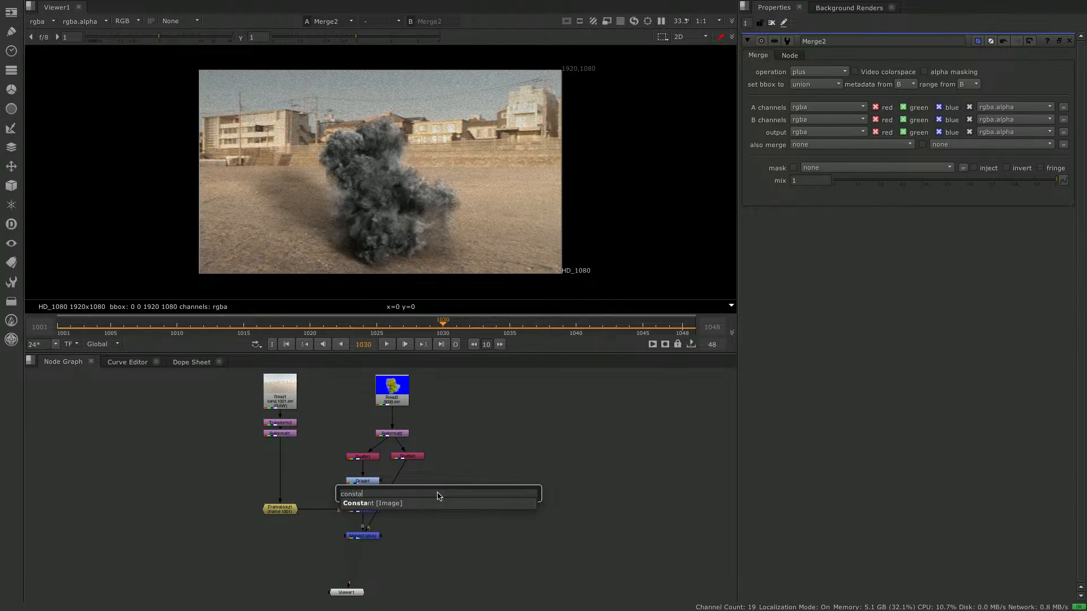
pyautogui.press('Return')
pyautogui.moveTo(452, 485); pyautogui.dragTo(438, 481)
# - Add a Merge node below the red-channel Shuffle, with the Shuffle and the Constant as its two inputs
pyautogui.click(438, 517)
pyautogui.press('m')
pyautogui.moveTo(440, 519); pyautogui.dragTo(407, 460)
pyautogui.moveTo(400, 513); pyautogui.dragTo(437, 481)
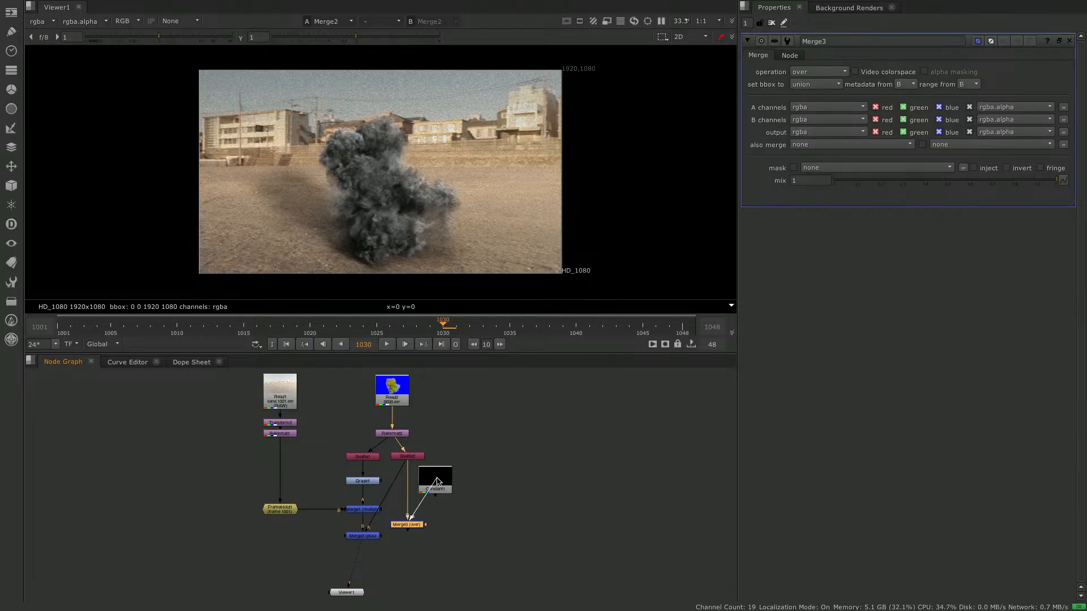
pyautogui.moveTo(412, 526); pyautogui.dragTo(444, 483)
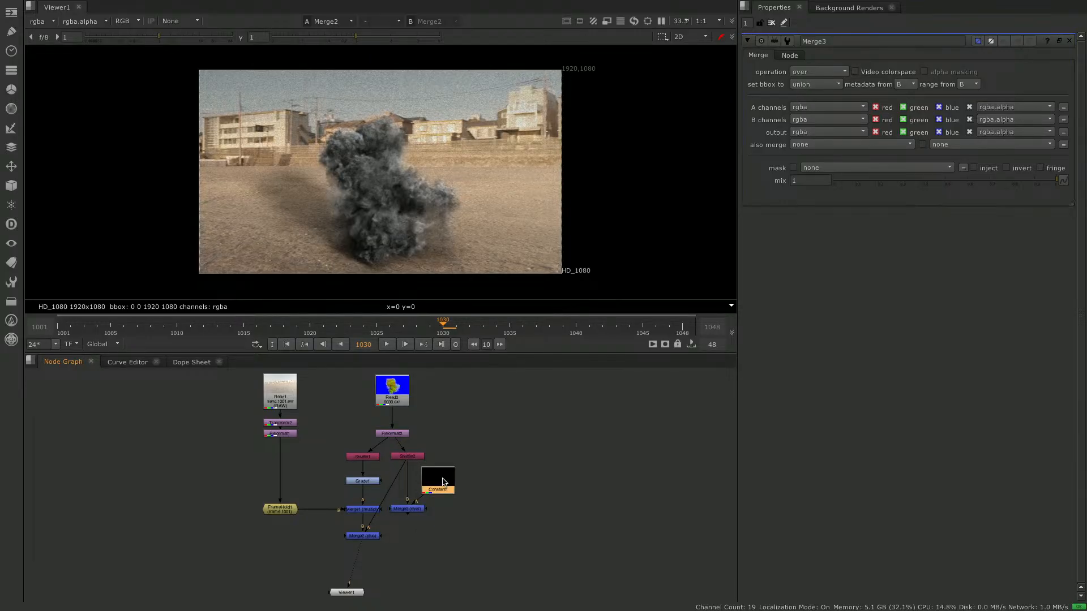
pyautogui.click(416, 511)
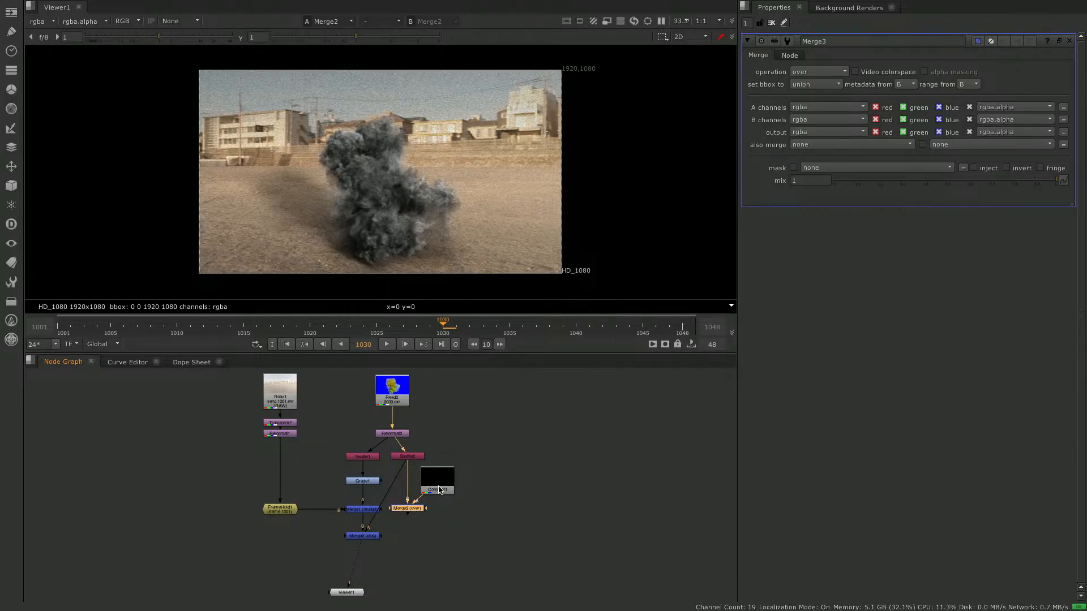
# - Reconnect the plus Merge's input from the red-channel Shuffle to the new Merge and open the plus Merge's properties
pyautogui.moveTo(370, 534); pyautogui.dragTo(407, 510)
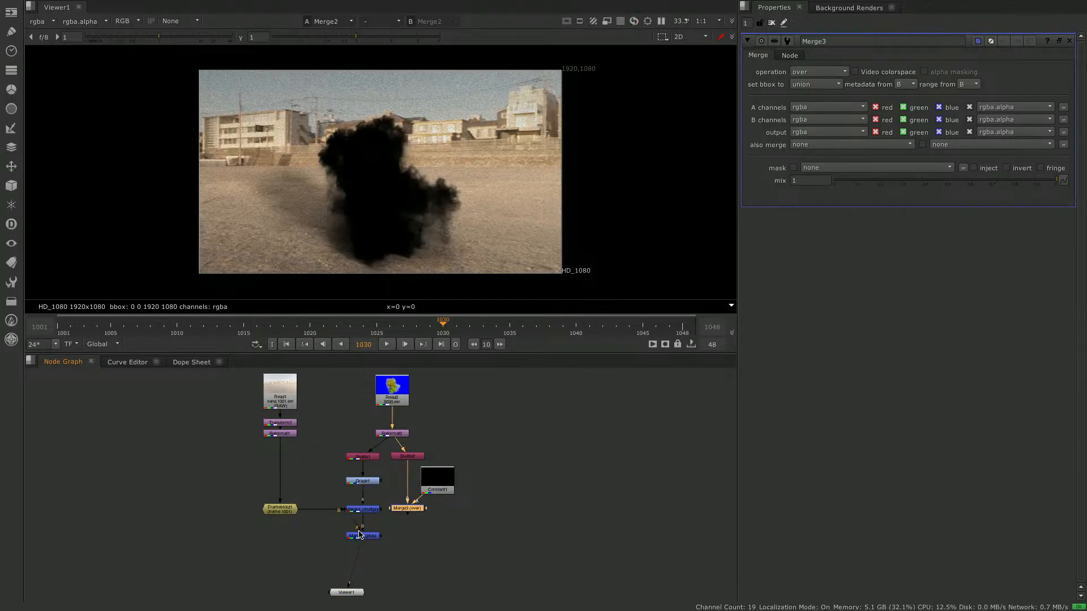
pyautogui.click(369, 536)
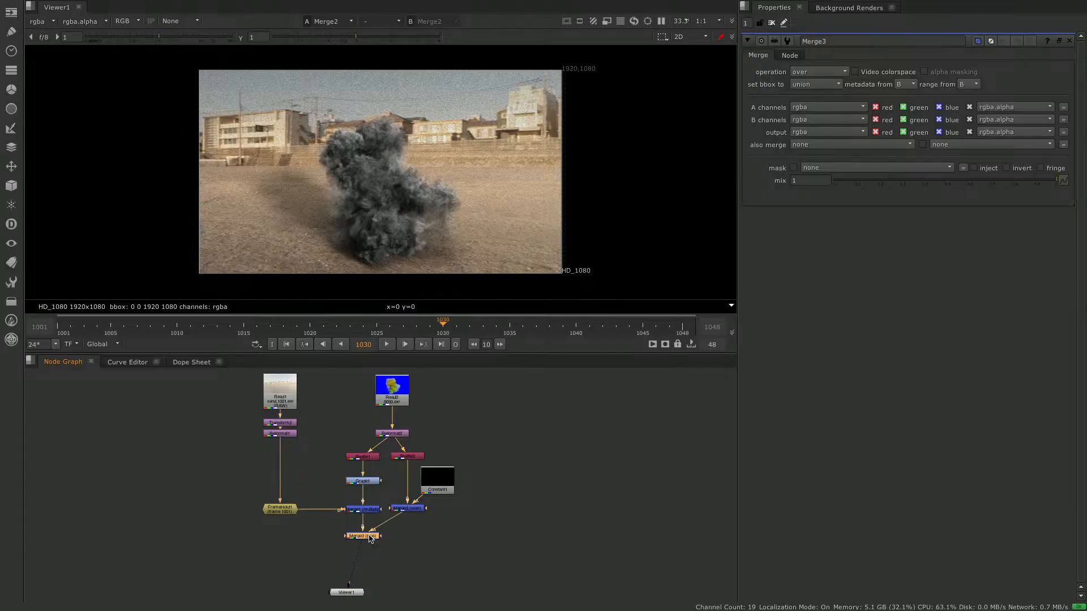
pyautogui.click(369, 542)
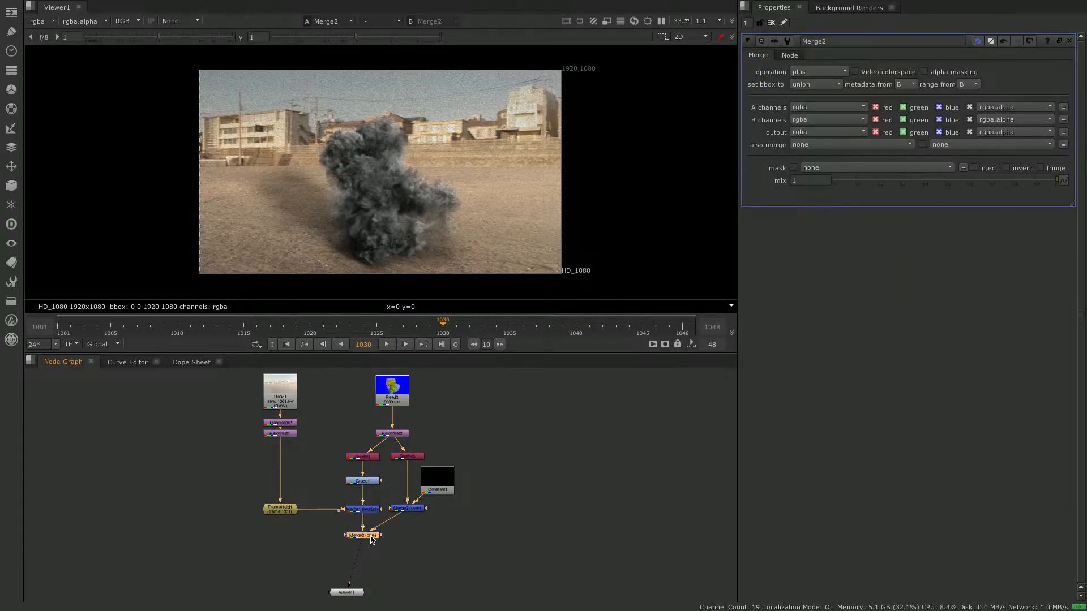
# - Raise the Constant's color to a neutral light grey of about 0.82 in red, green and blue
pyautogui.doubleClick(439, 484)
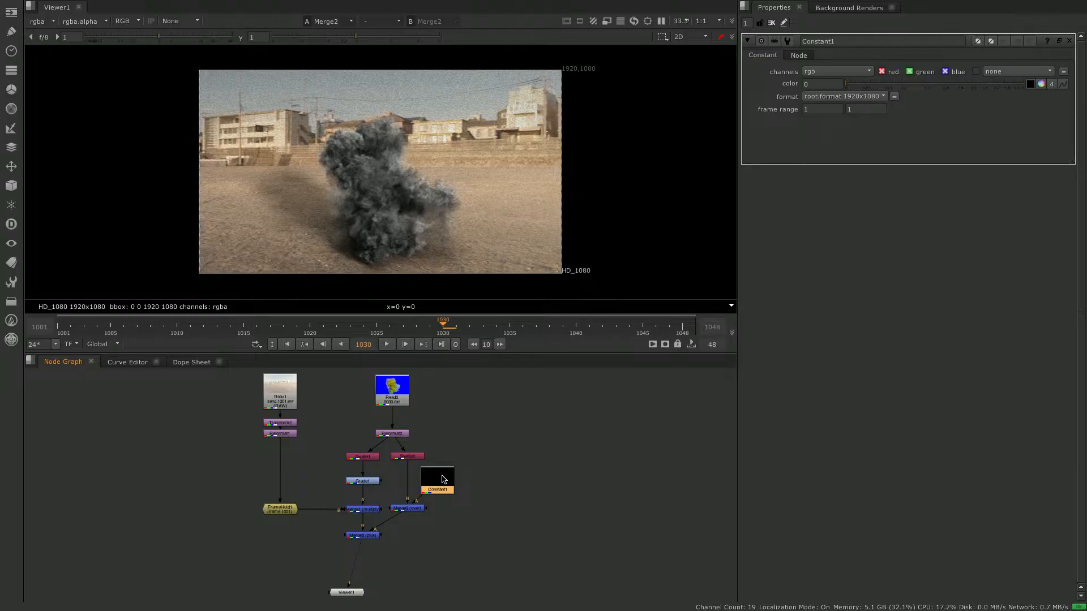
pyautogui.click(1042, 84)
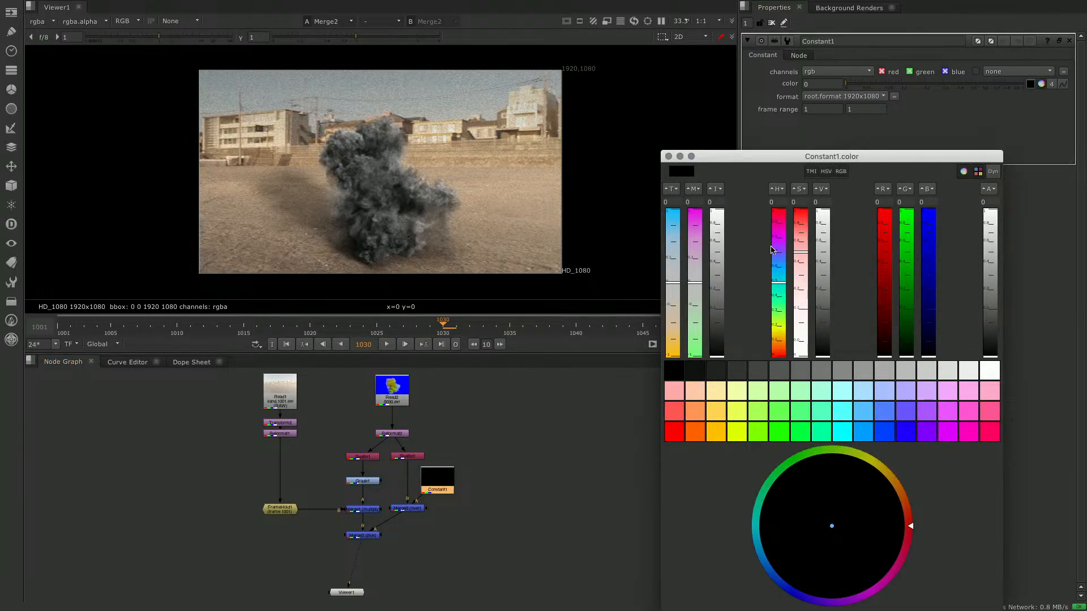
pyautogui.moveTo(718, 352); pyautogui.dragTo(722, 227)
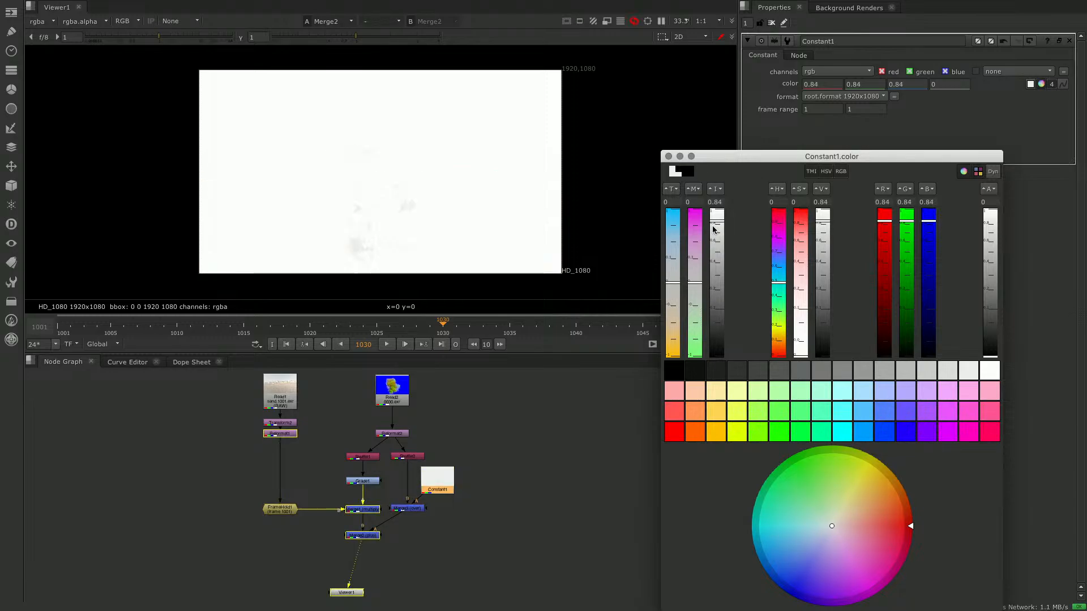
# - Set the operation of the Merge combining the Constant and the red-channel Shuffle to multiply
pyautogui.click(416, 509)
pyautogui.doubleClick(416, 510)
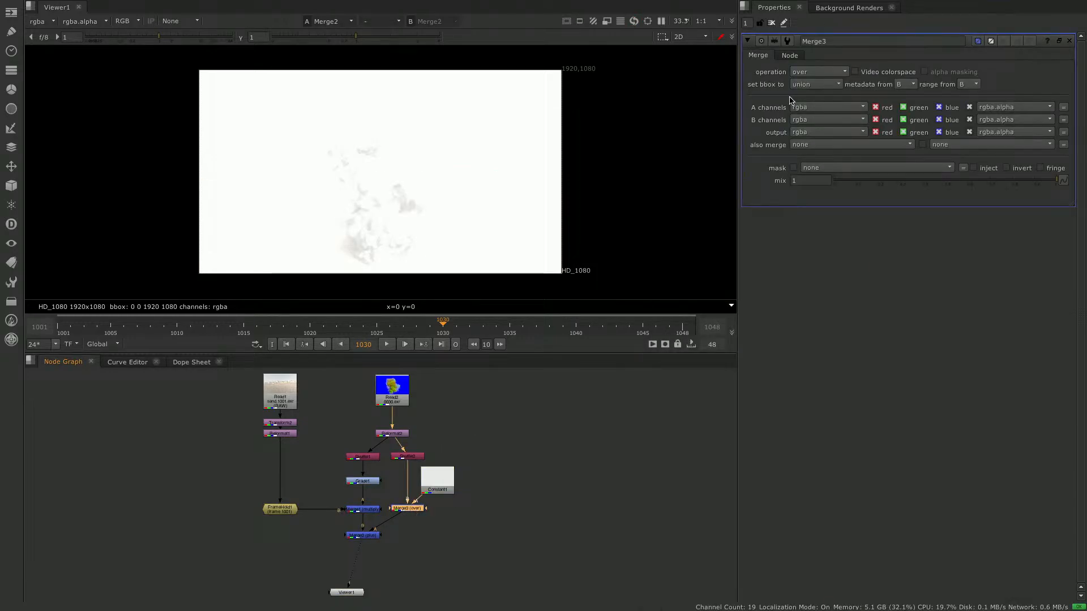
pyautogui.click(815, 75)
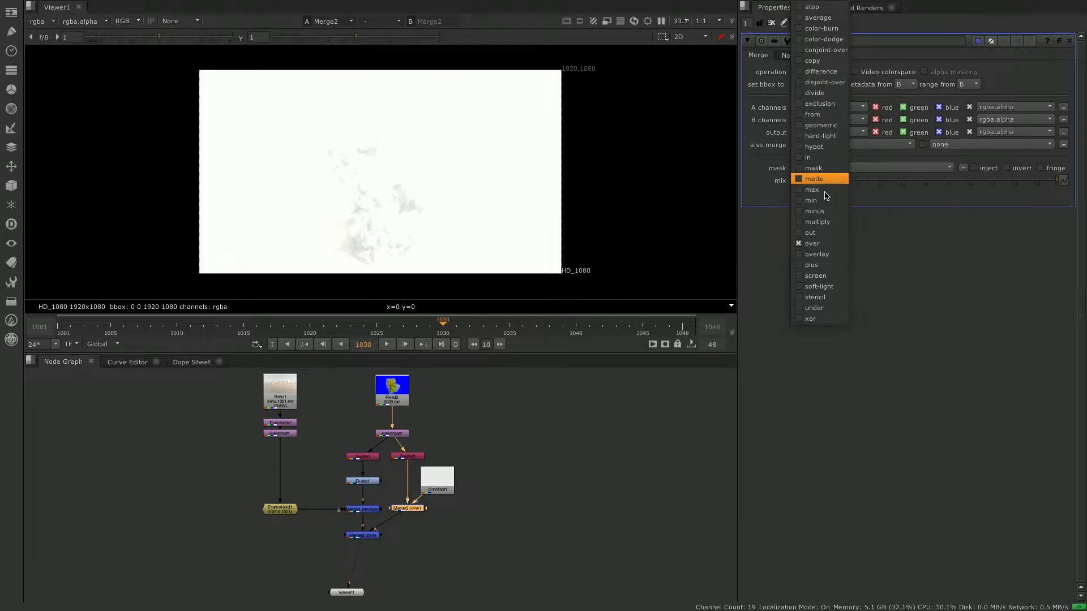
pyautogui.click(822, 222)
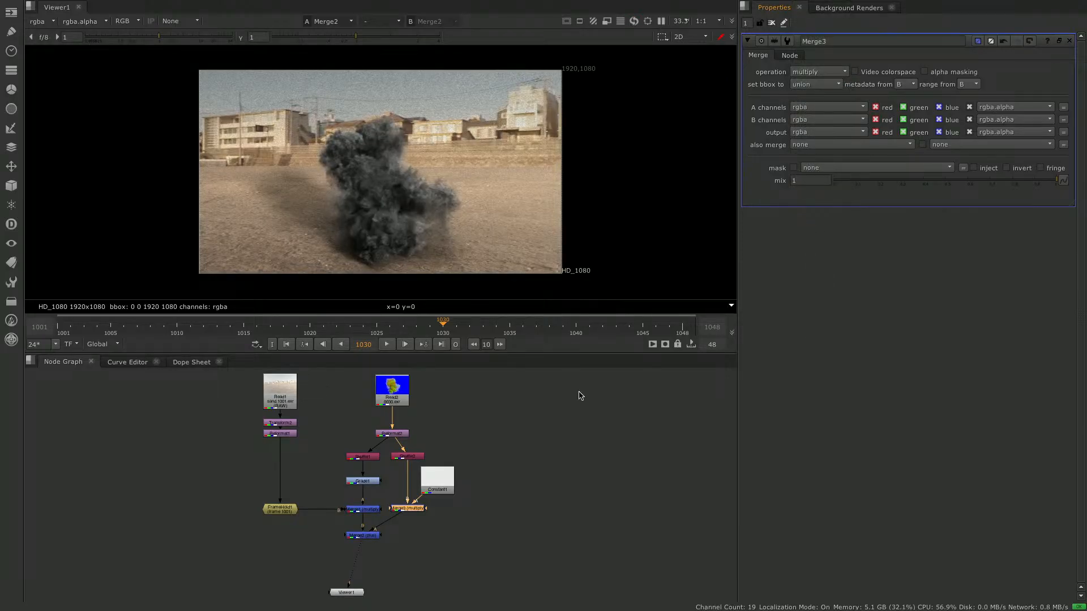
# - Tint the Constant warm with intensity 1 and temperature about -0.29, giving a color of about 1.145, 1, 0.855
pyautogui.doubleClick(442, 478)
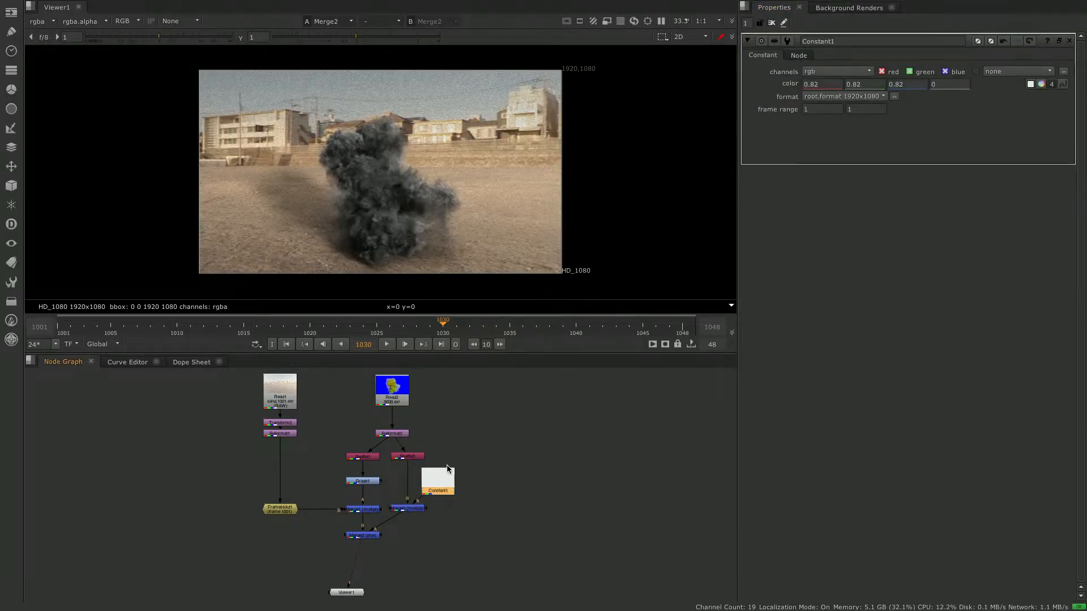
pyautogui.click(1041, 84)
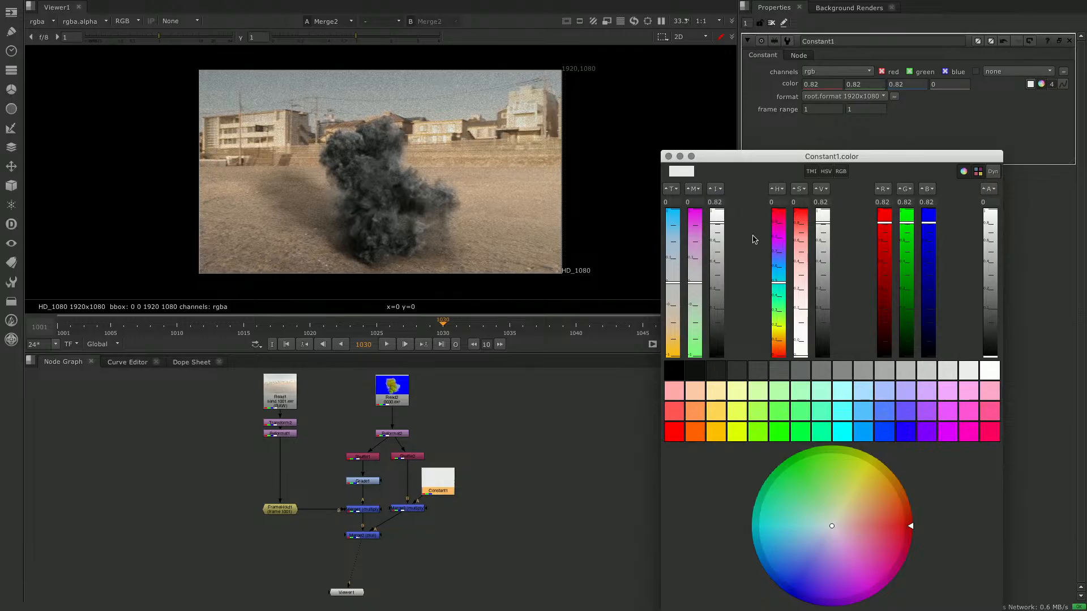
pyautogui.moveTo(725, 227); pyautogui.dragTo(724, 210)
pyautogui.moveTo(675, 288); pyautogui.dragTo(676, 331)
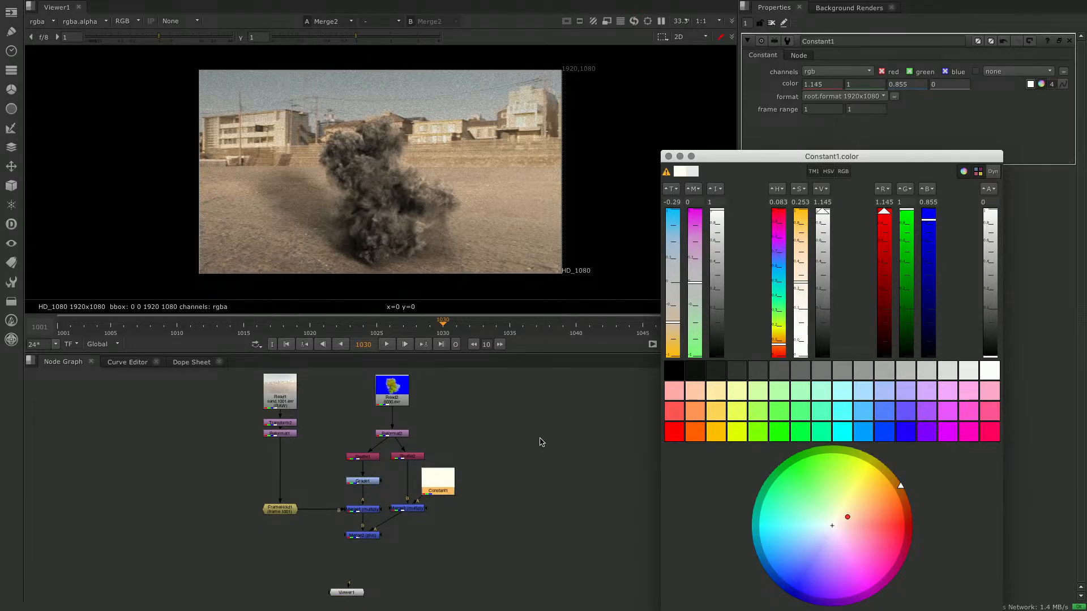
pyautogui.click(669, 156)
# - Play back the composite with the warm-tinted light and stop at frame 1032
pyautogui.click(385, 344)
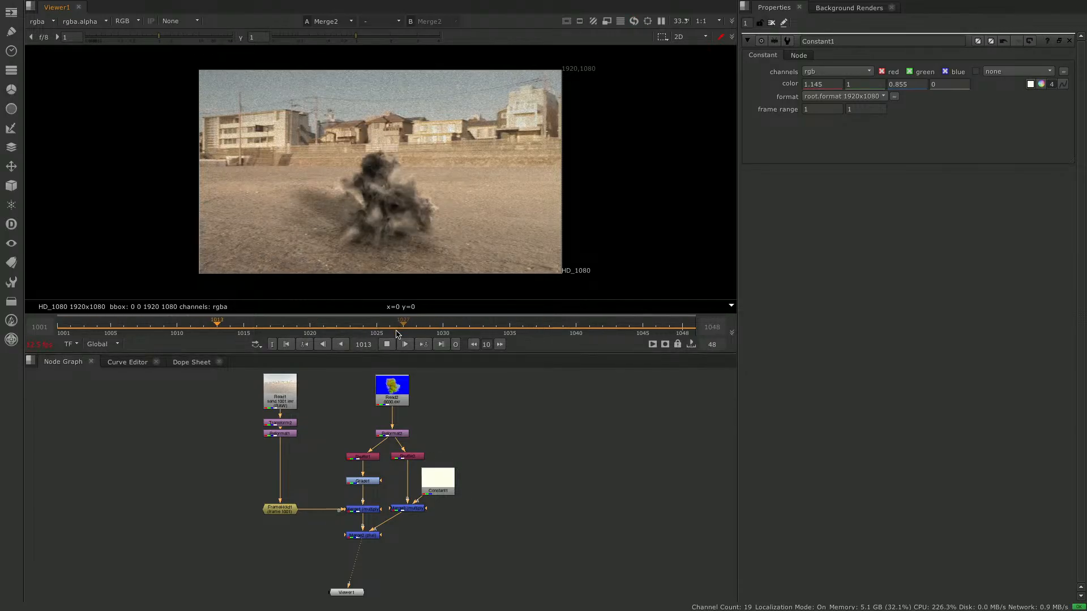
pyautogui.click(387, 344)
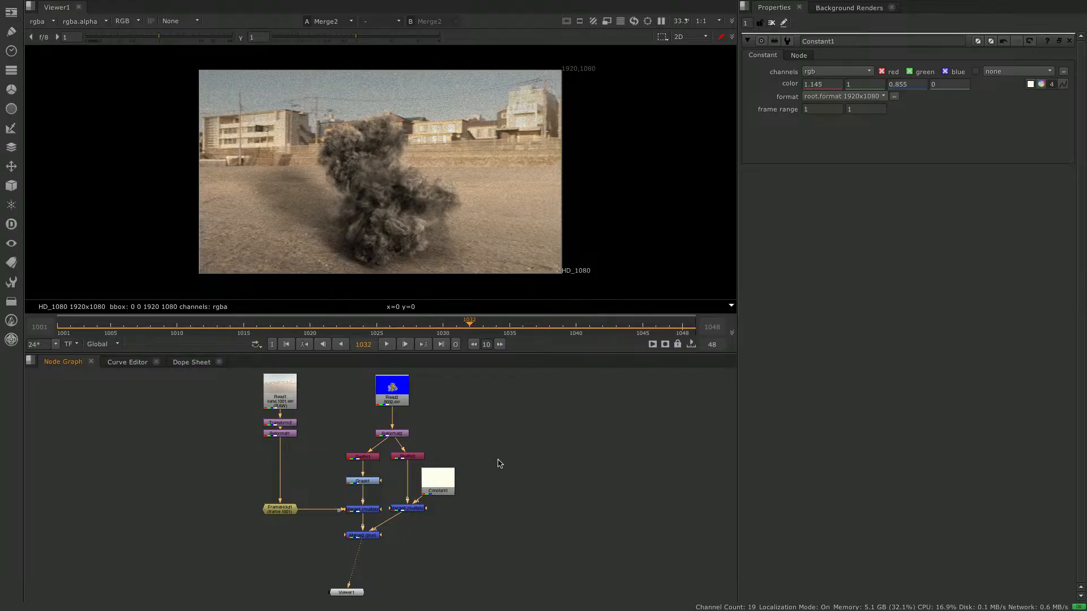
# - Add a third Shuffle connected to the smoke render's Reformat node and route the green channel to all four outputs
pyautogui.press('Tab')
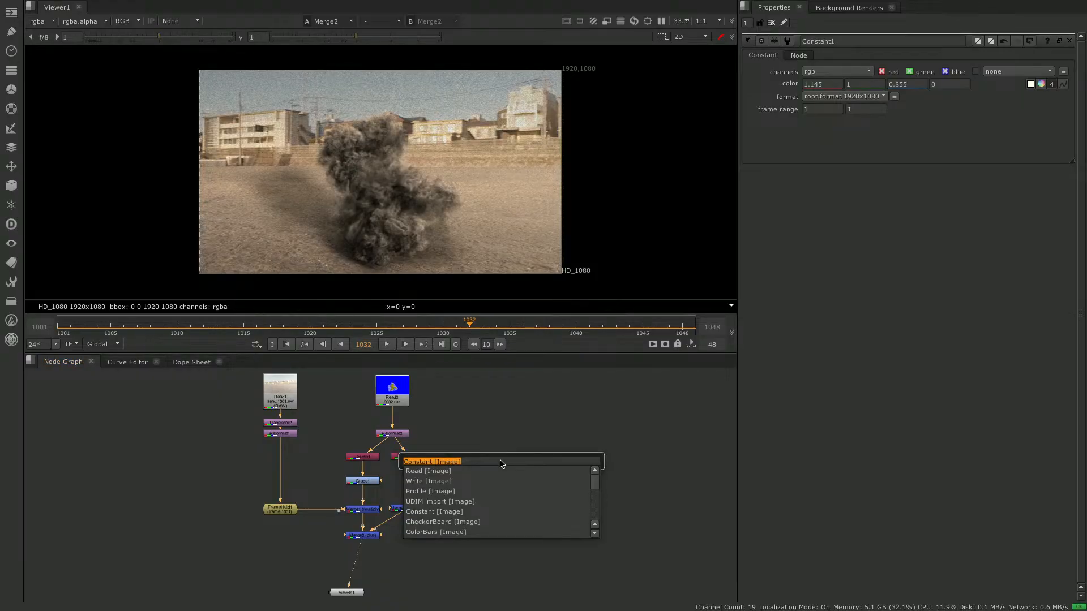
pyautogui.write('shuffl')
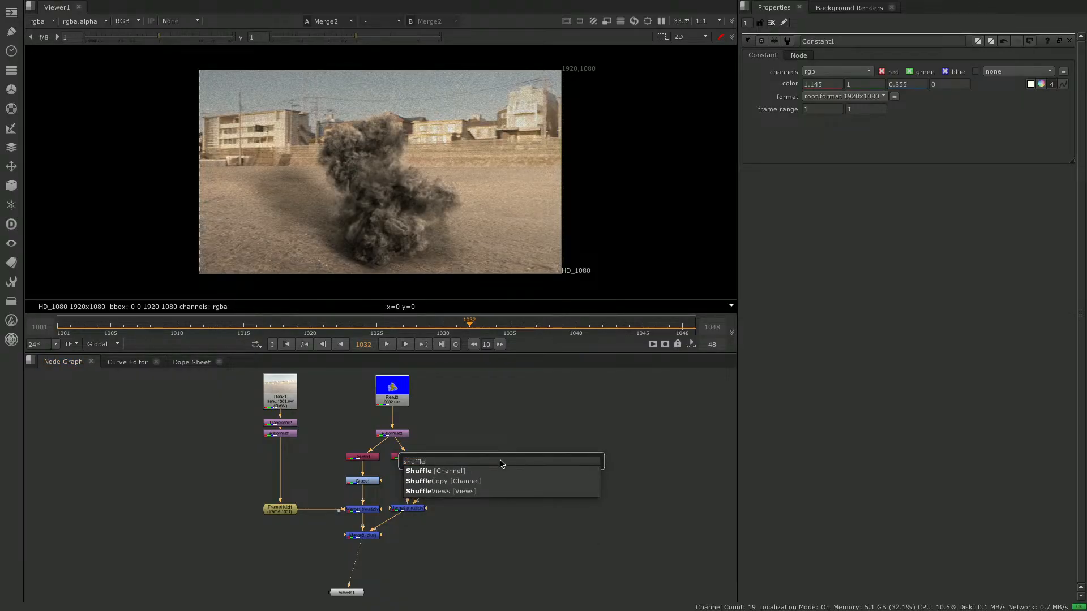
pyautogui.write('e')
pyautogui.press('Return')
pyautogui.click(506, 453)
pyautogui.moveTo(498, 453); pyautogui.dragTo(396, 434)
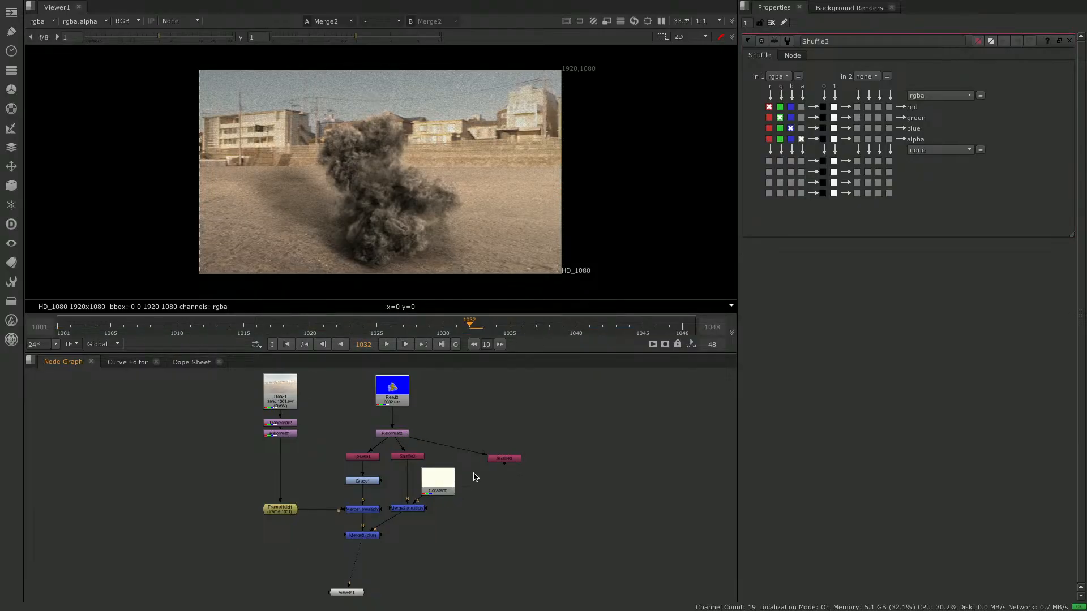
pyautogui.moveTo(509, 461); pyautogui.dragTo(483, 459)
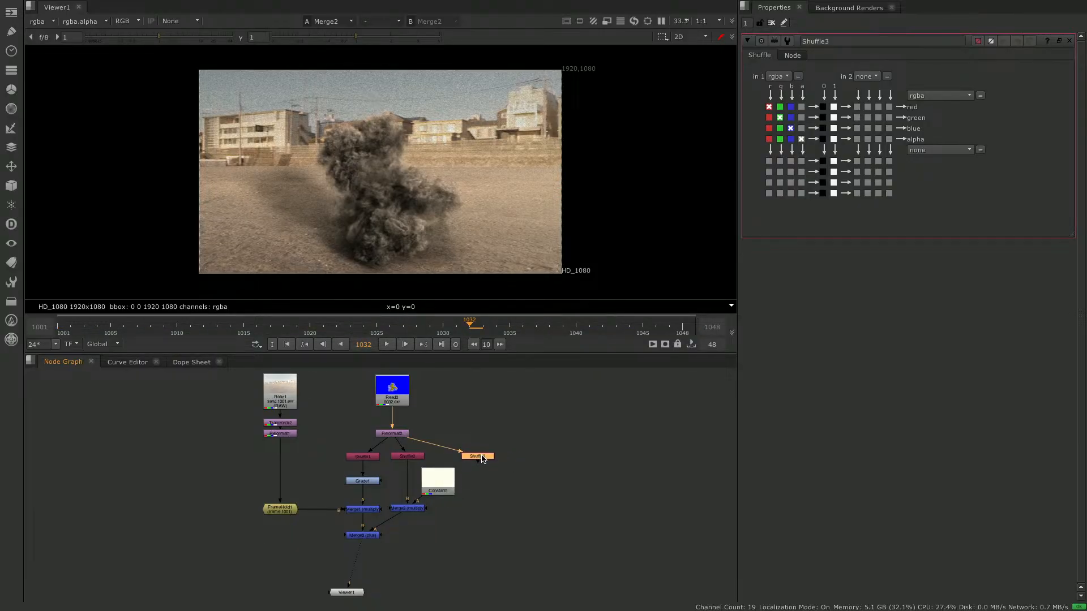
pyautogui.click(779, 106)
pyautogui.click(780, 139)
# - Add a Merge node below the green-channel Shuffle and connect it to that Shuffle
pyautogui.click(533, 509)
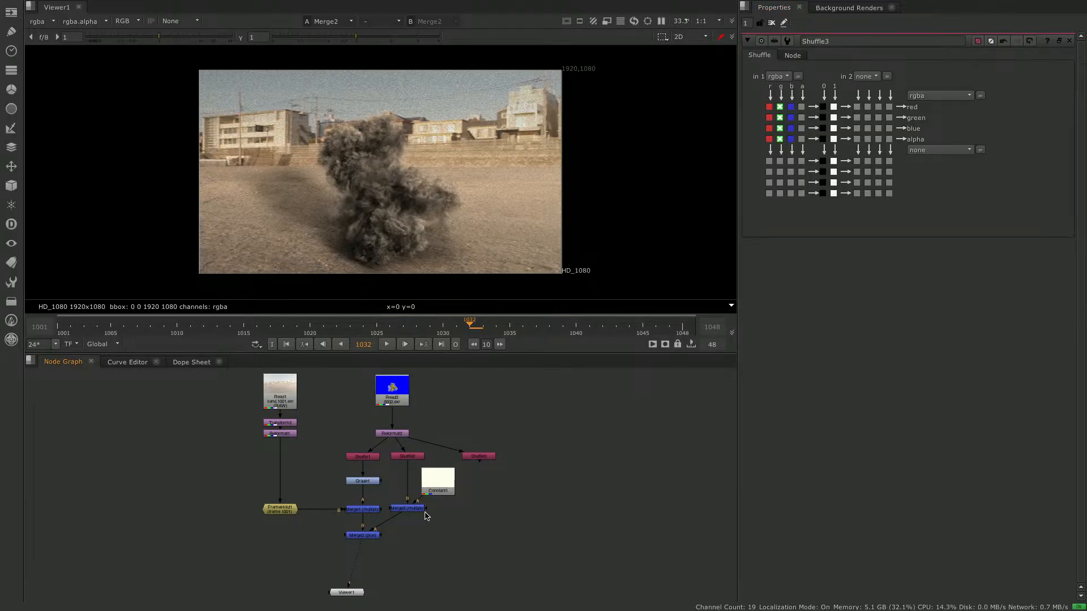
pyautogui.press('m')
pyautogui.moveTo(484, 500); pyautogui.dragTo(479, 457)
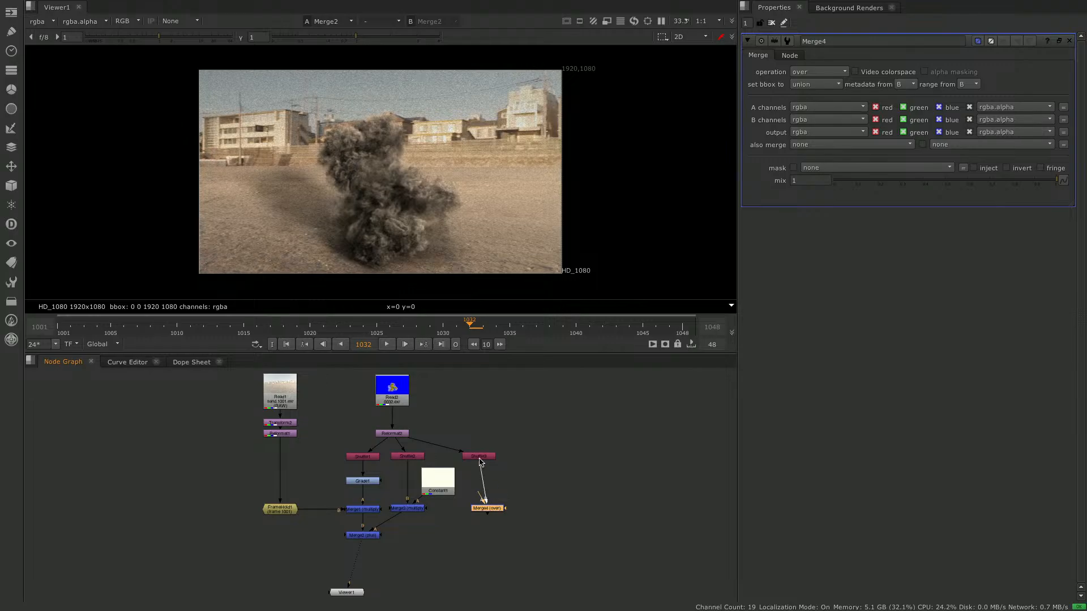
# - Add a second Constant beside the green-channel branch and connect it to the new Merge, aligning the Merge below the Shuffle
pyautogui.click(517, 485)
pyautogui.press('Tab')
pyautogui.write('ci')
pyautogui.press('BackSpace')
pyautogui.write('onstant')
pyautogui.press('Return')
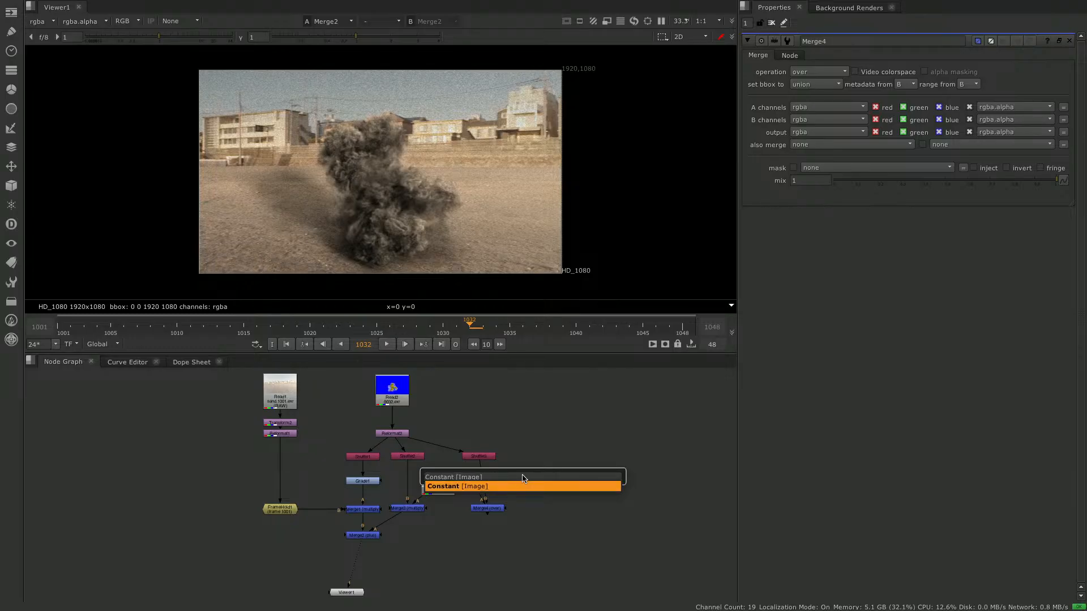
pyautogui.moveTo(480, 498)
pyautogui.mouseDown()
pyautogui.moveTo(515, 482)
pyautogui.moveTo(488, 510)
pyautogui.mouseUp()
# - Set the green-channel branch's Merge operation to multiply
pyautogui.doubleClick(490, 511)
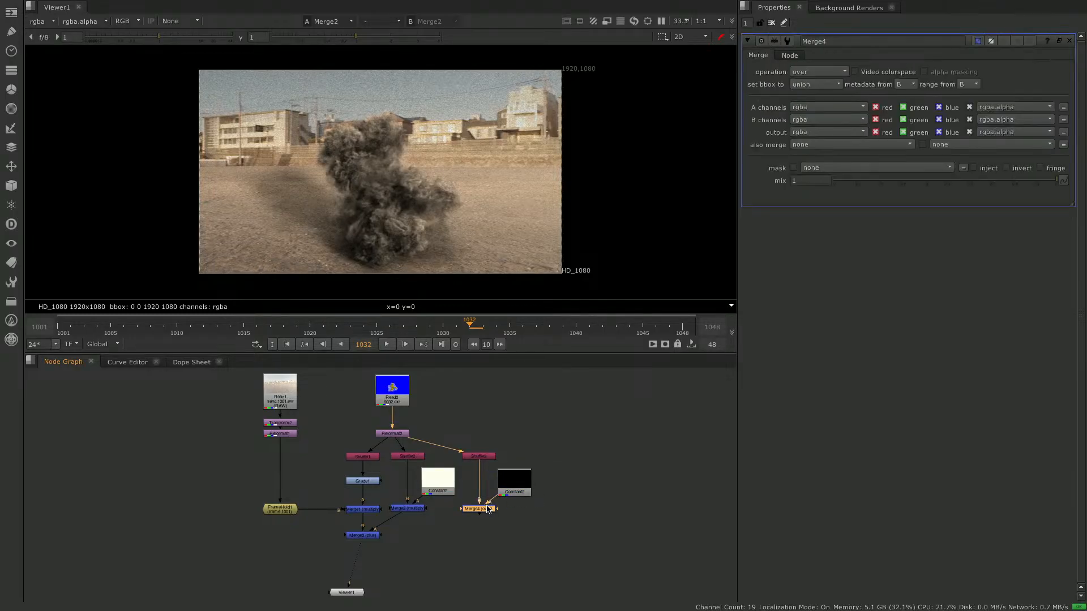
pyautogui.click(804, 72)
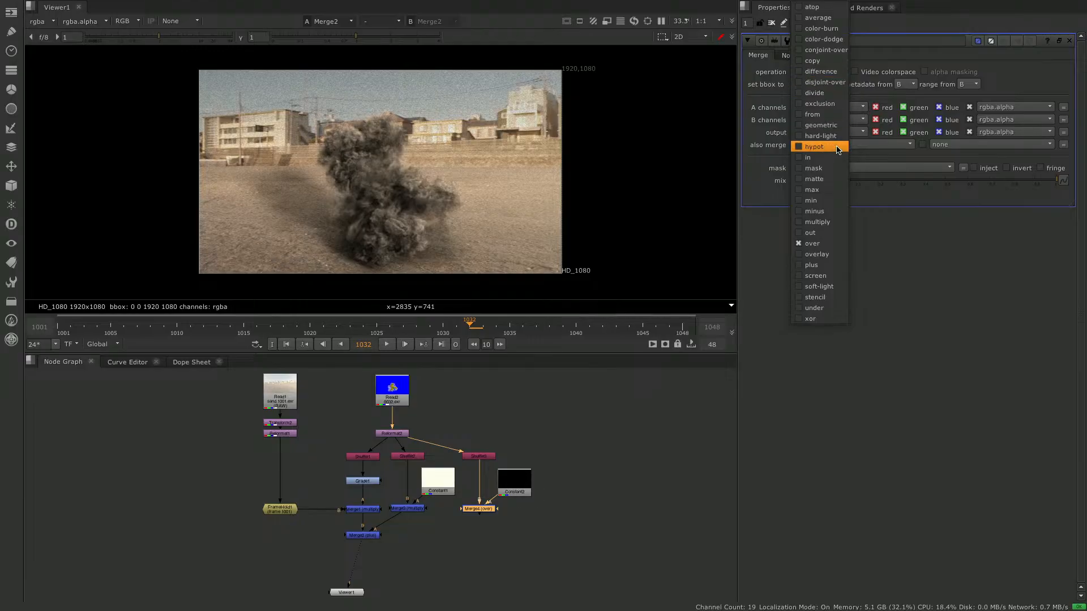
pyautogui.click(824, 222)
# - Add a Merge below the plus Merge, combining it with the green-channel multiply Merge, and set its operation to plus
pyautogui.click(467, 561)
pyautogui.press('m')
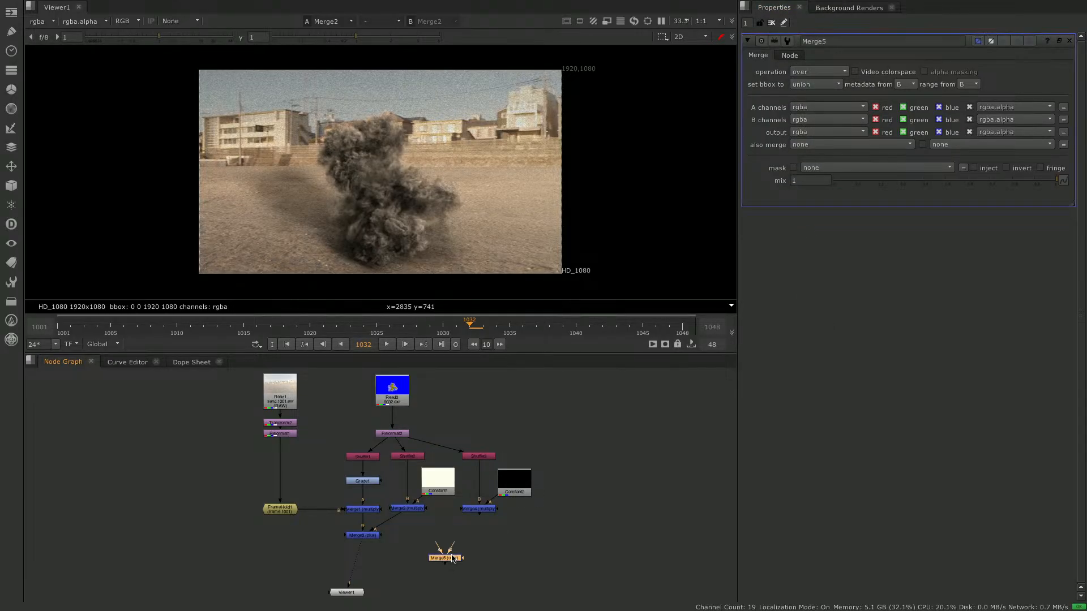
pyautogui.moveTo(378, 584); pyautogui.dragTo(467, 513)
pyautogui.moveTo(381, 579); pyautogui.dragTo(367, 560)
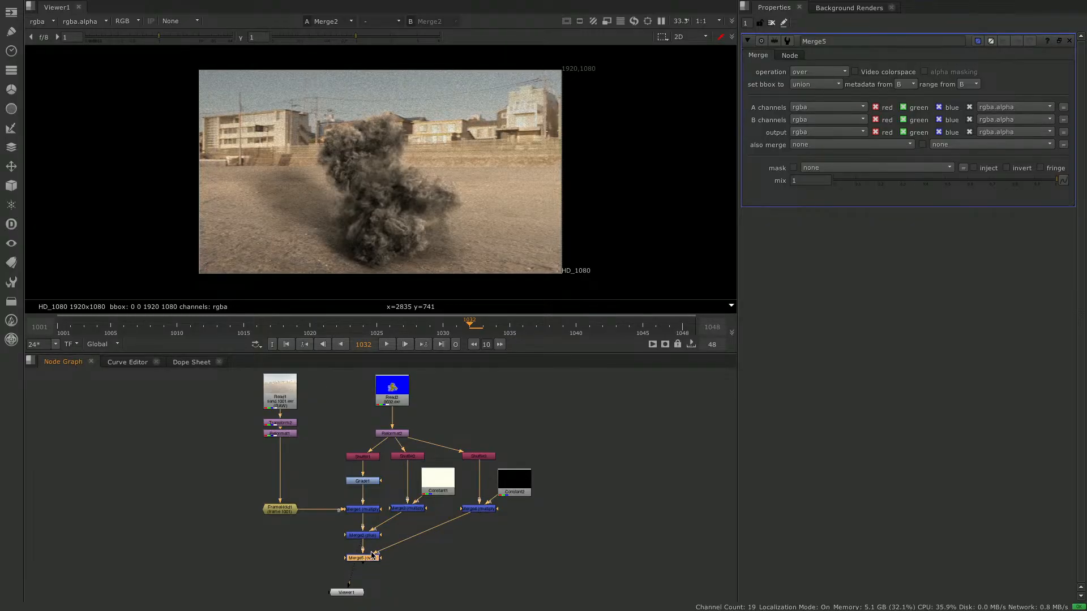
pyautogui.click(819, 72)
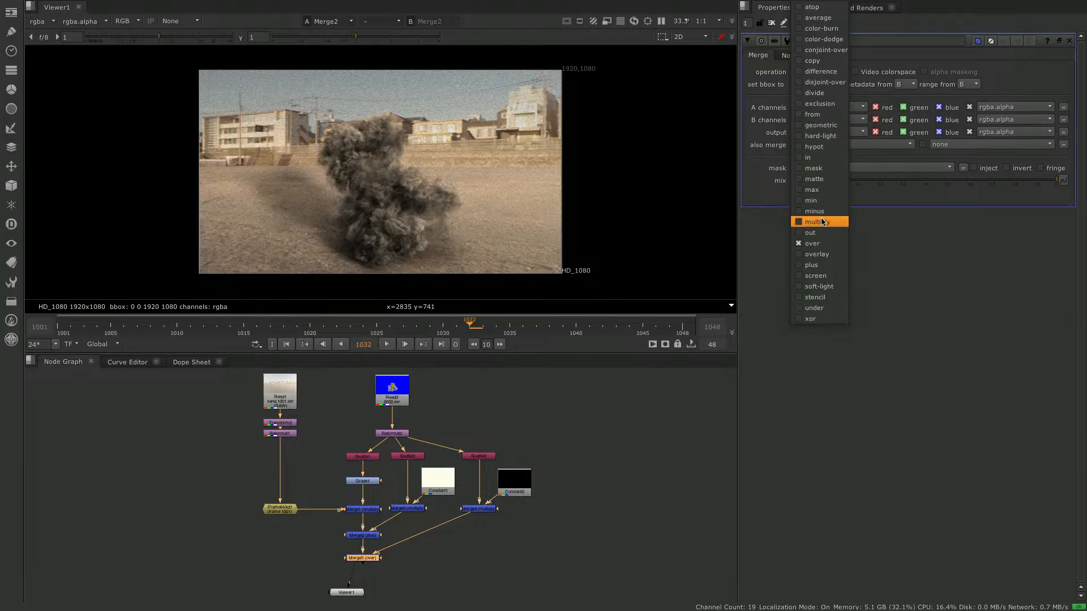
pyautogui.click(822, 265)
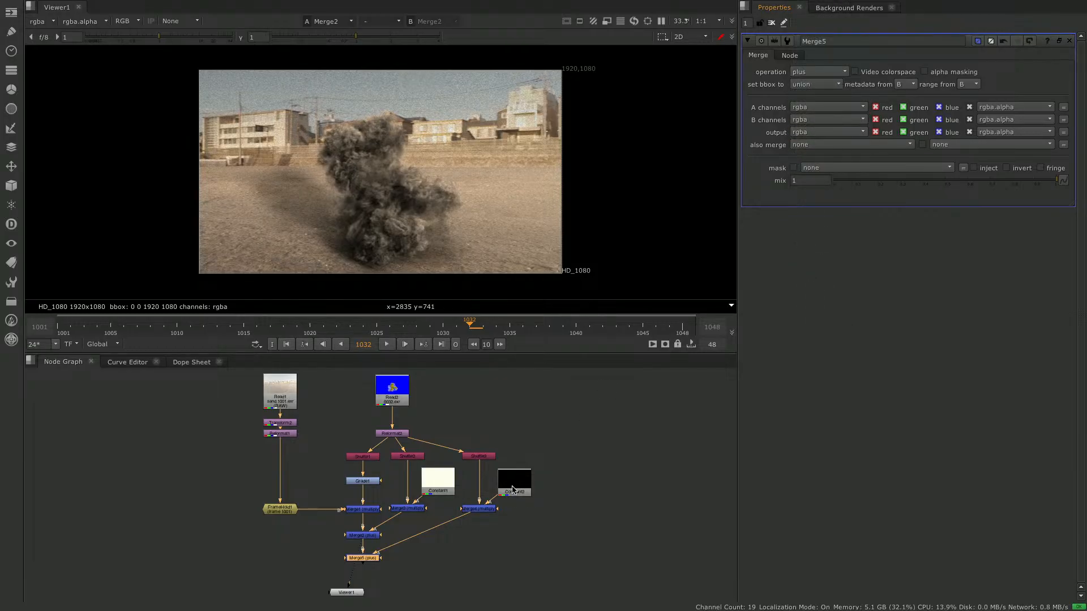
# - View the lower plus Merge's output, play back the smoke composite, and park the playhead on frame 1033
pyautogui.moveTo(376, 558); pyautogui.dragTo(374, 556)
pyautogui.press('1')
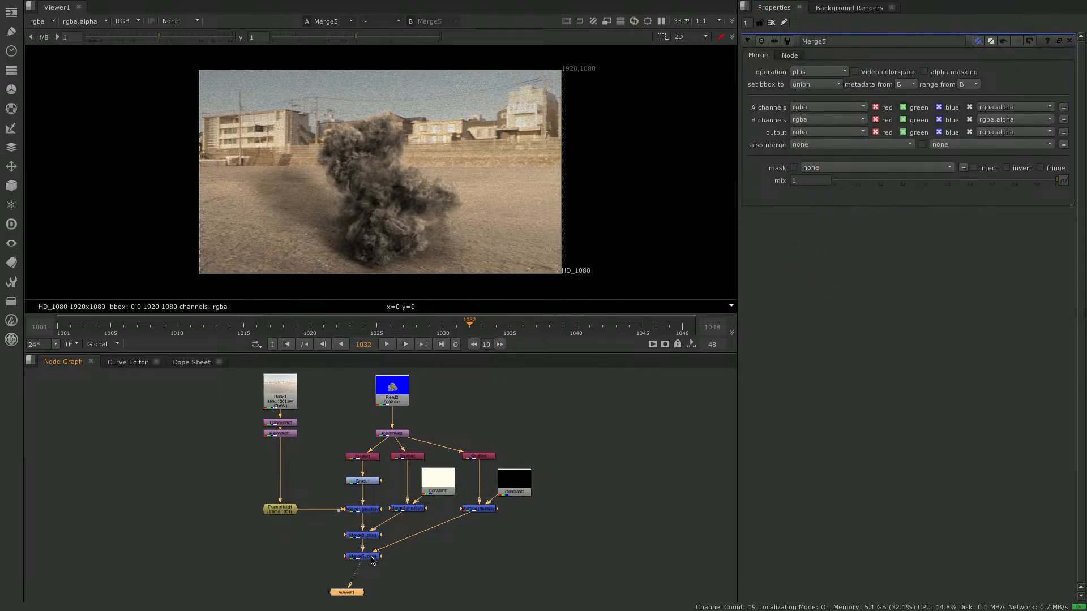
pyautogui.click(387, 344)
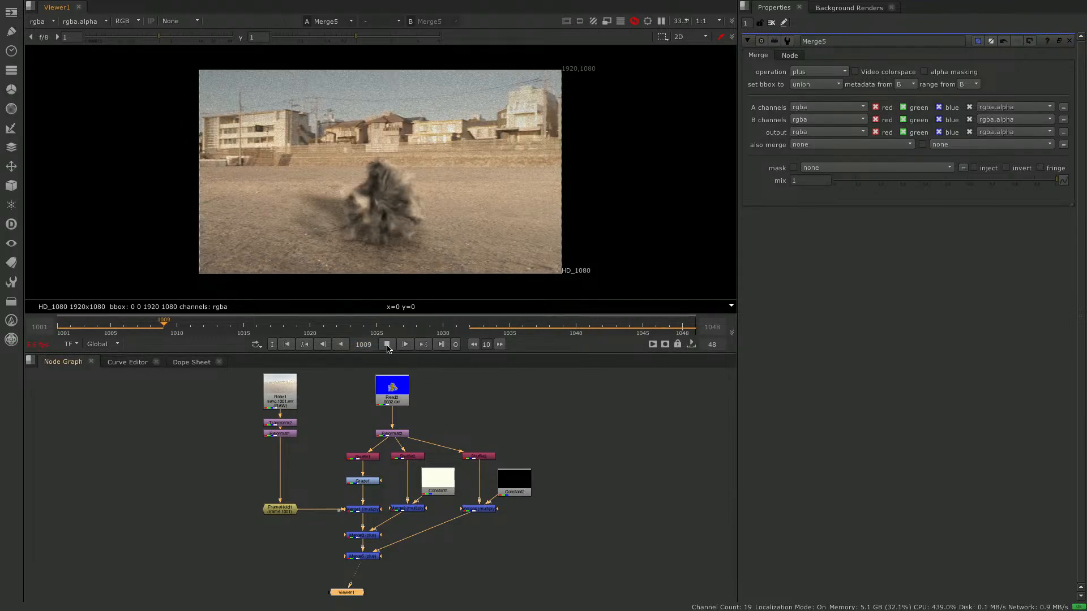
pyautogui.click(387, 344)
pyautogui.click(483, 327)
# - Set the green-channel branch's Constant color to intensity 1 and temperature -0.29, giving a warm white of 1.145, 1, 0.855
pyautogui.doubleClick(521, 486)
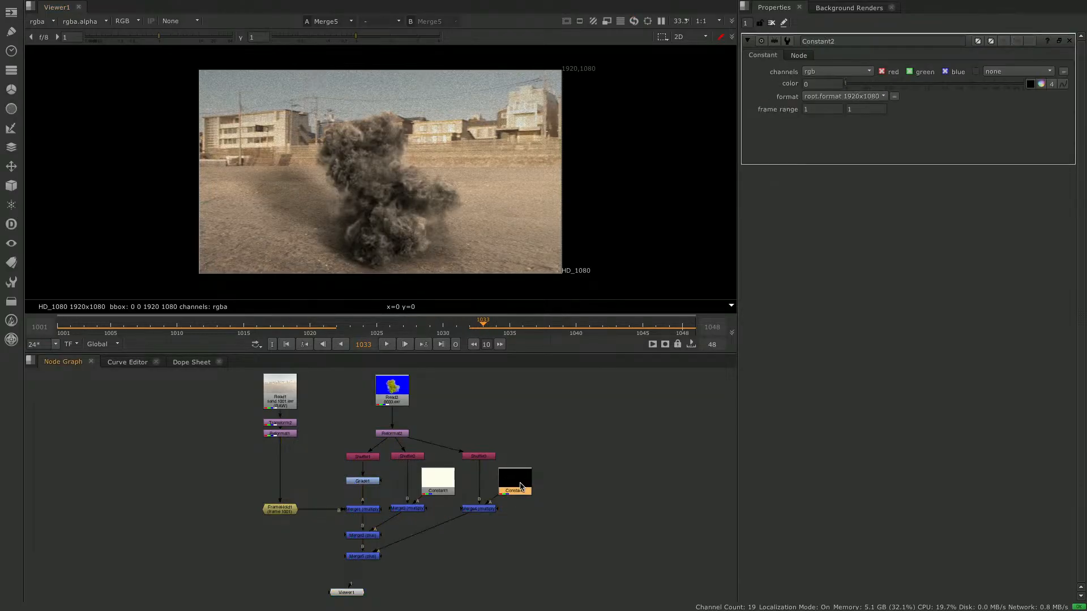
pyautogui.click(1039, 84)
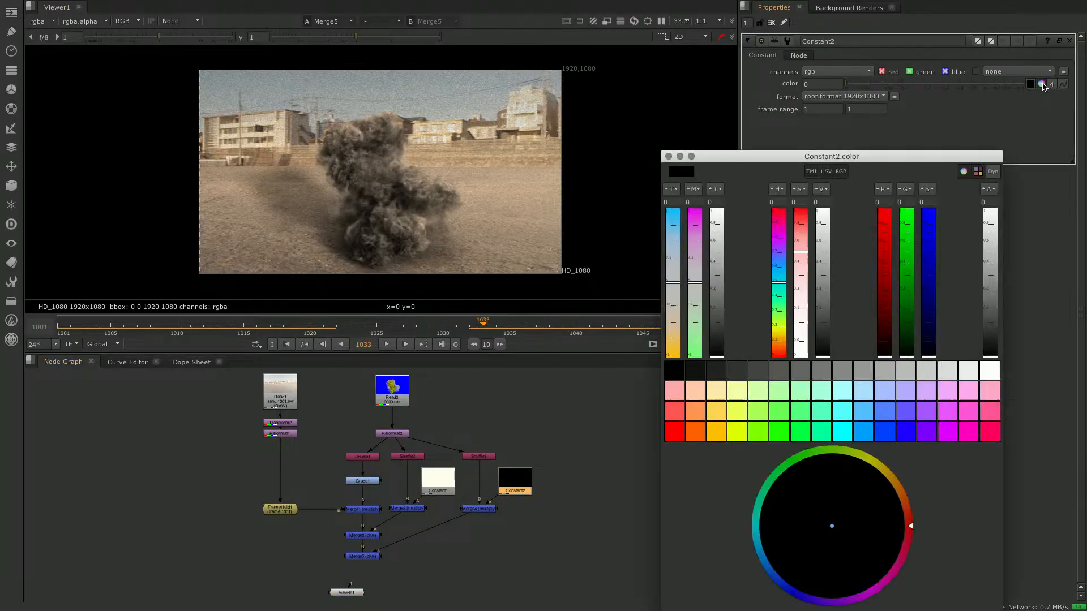
pyautogui.moveTo(718, 355); pyautogui.dragTo(719, 210)
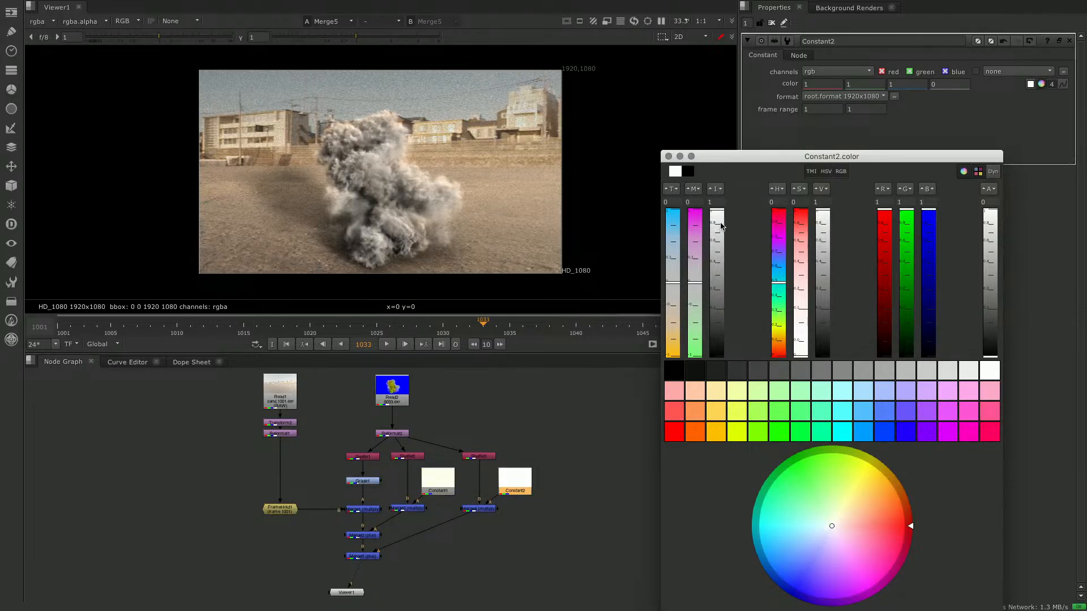
pyautogui.moveTo(679, 289); pyautogui.dragTo(678, 335)
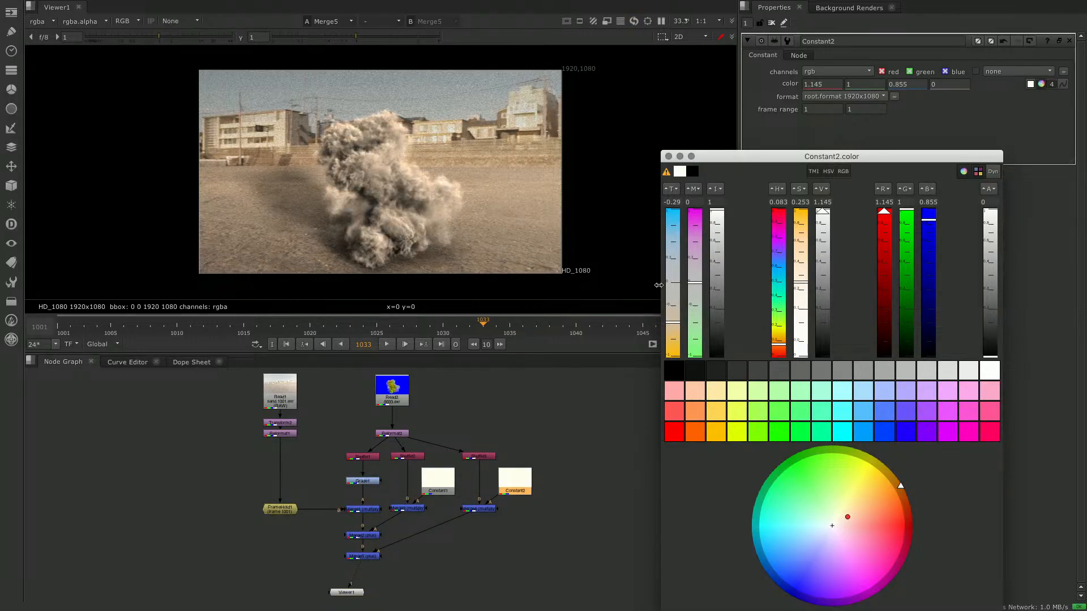
pyautogui.click(668, 156)
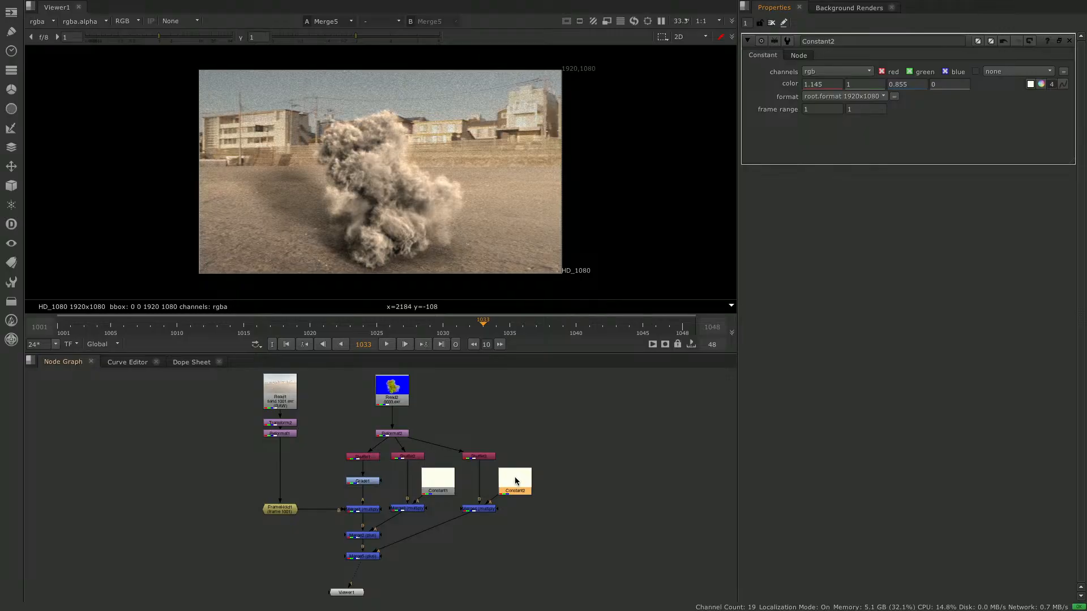
# - Warm Constant1's color to temperature -0.56, giving 1.28, 1, 0.72, and play back the composite
pyautogui.click(444, 482)
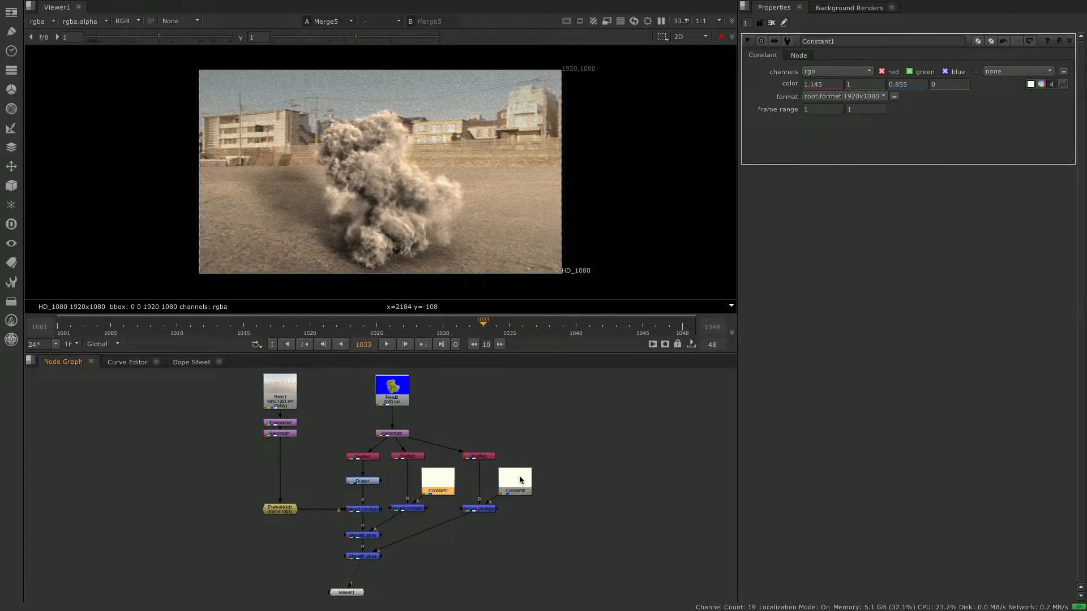
pyautogui.click(521, 480)
pyautogui.click(447, 485)
pyautogui.click(1041, 84)
pyautogui.moveTo(678, 329); pyautogui.dragTo(674, 341)
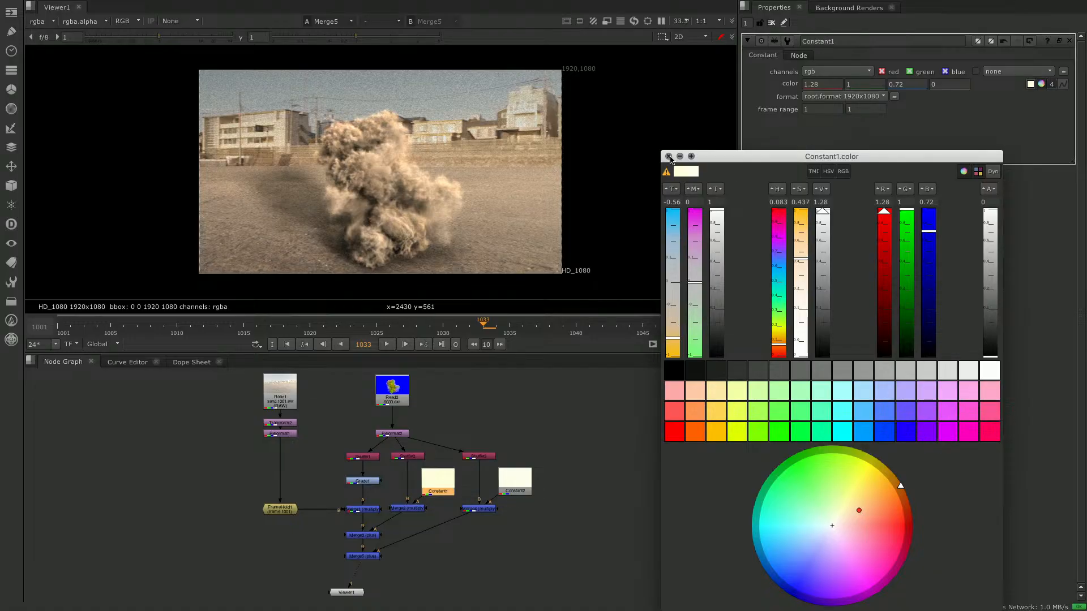
pyautogui.click(669, 156)
pyautogui.click(524, 482)
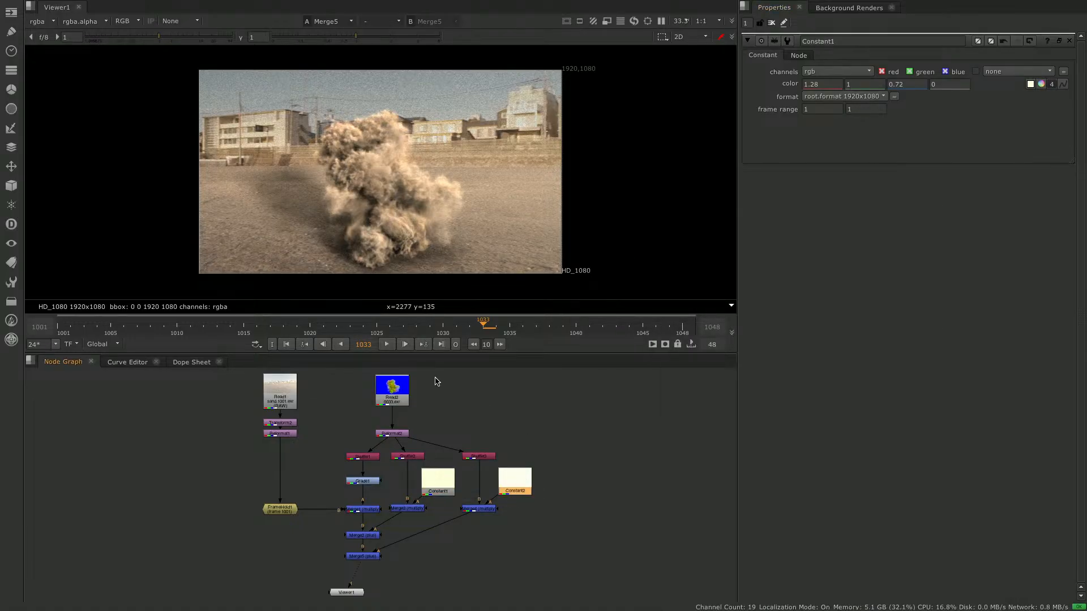
pyautogui.click(387, 345)
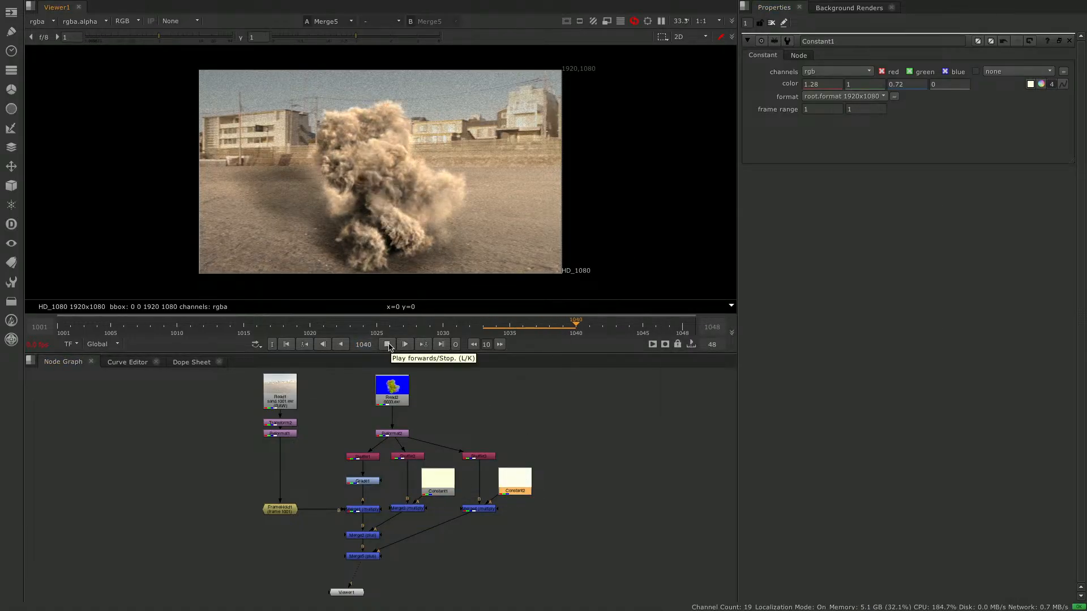